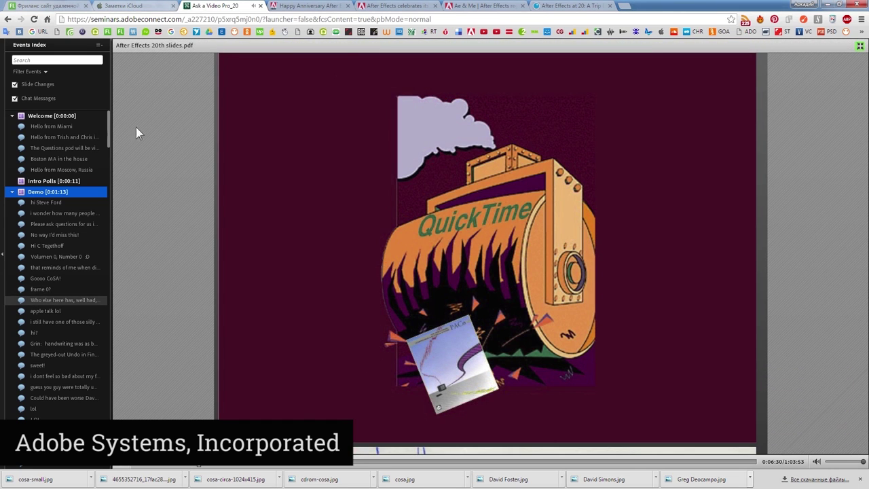
Uncheck Chat Messages in the Events Index and jump to the Creative Cloud PowerPoint slide.
{"action": "left_click", "coordinate": [14, 98]}
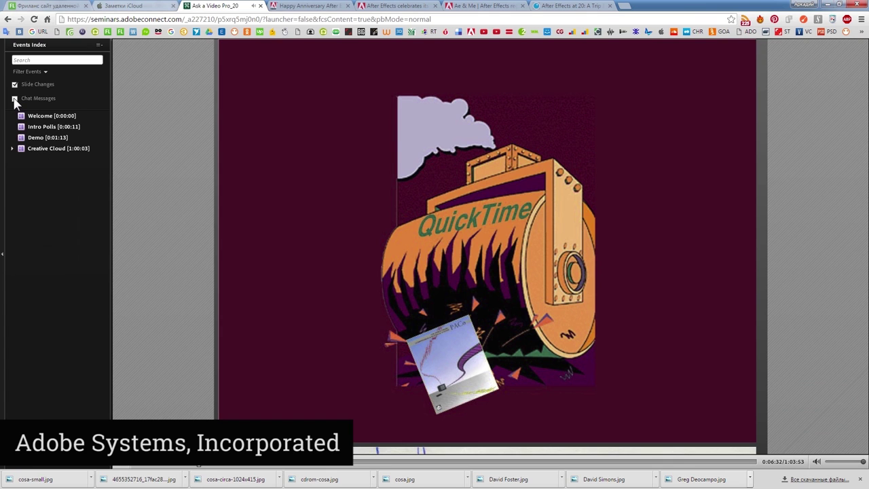
{"action": "left_click", "coordinate": [11, 148]}
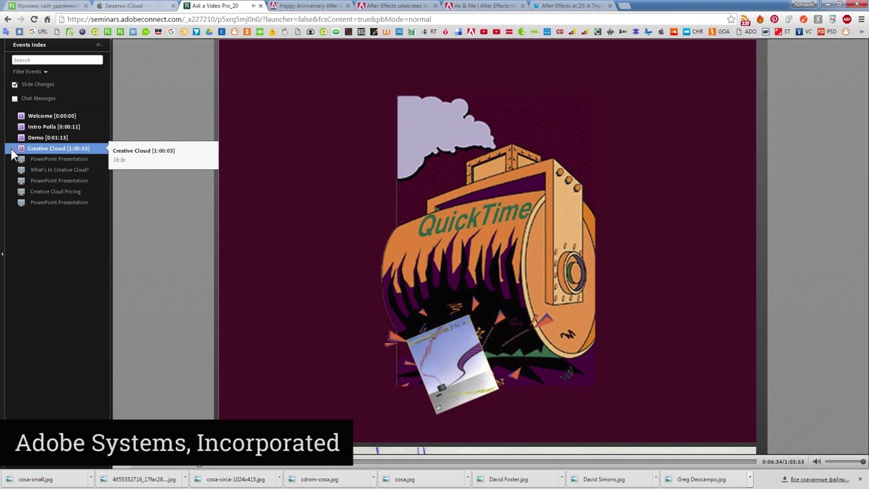
{"action": "left_click", "coordinate": [35, 162]}
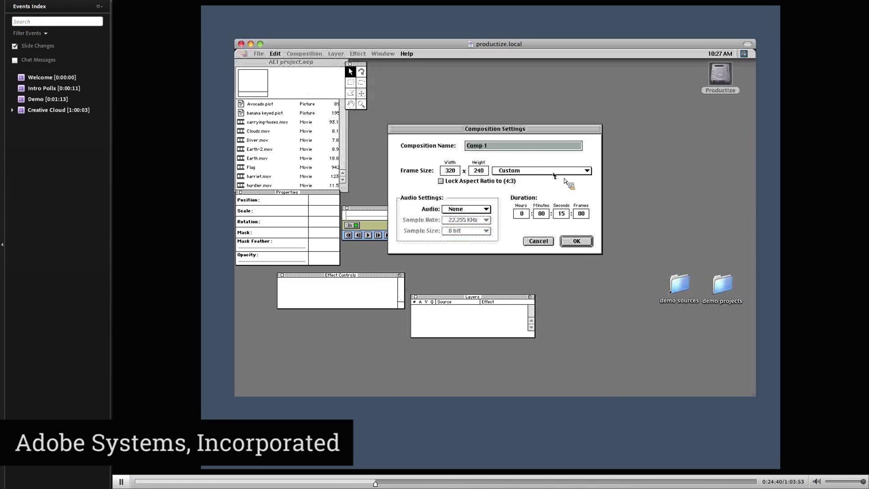
Pick a Frame Size preset for Comp 1 and move the layer properties window lower.
{"action": "left_click", "coordinate": [551, 173]}
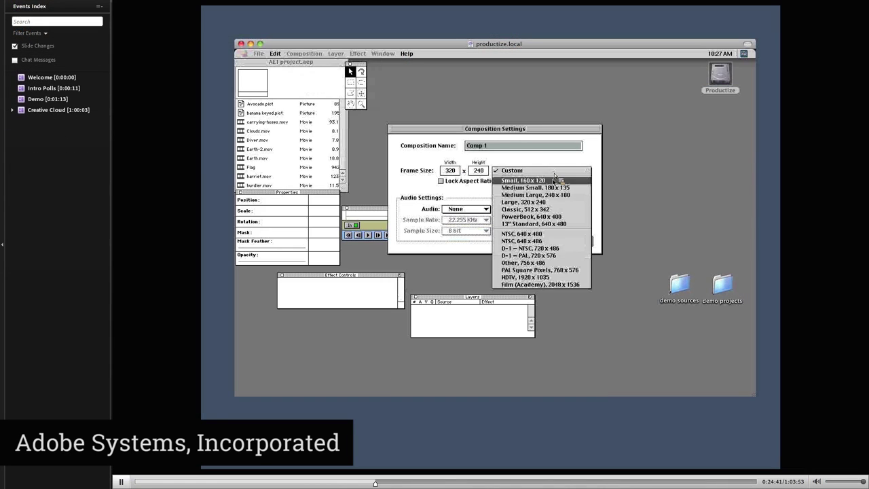
{"action": "left_click", "coordinate": [546, 201]}
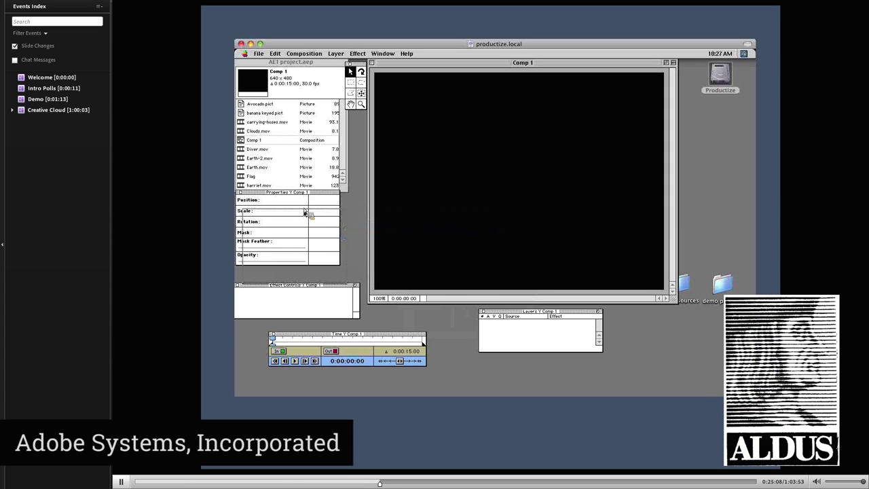
{"action": "left_click_drag", "start_coordinate": [304, 212], "coordinate": [309, 210]}
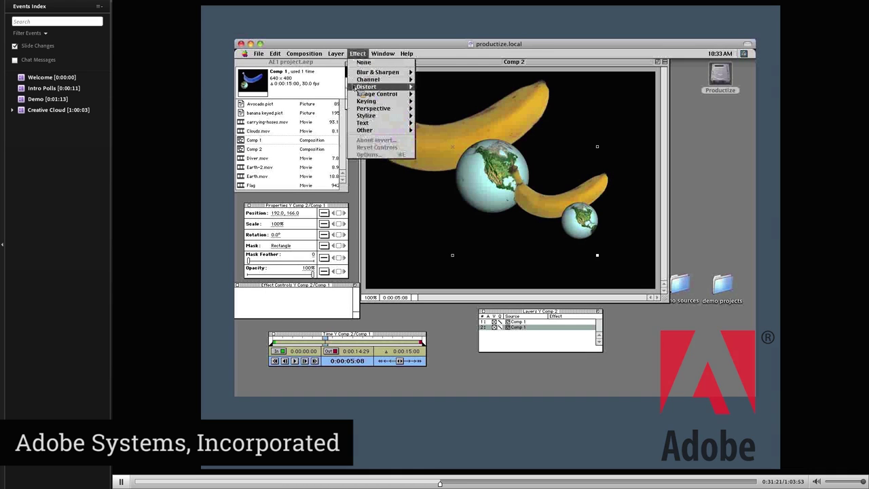
Gaussian-blur the Comp 1 layer, precompose it, and show detailed render statistics.
{"action": "mouse_move", "coordinate": [354, 87]}
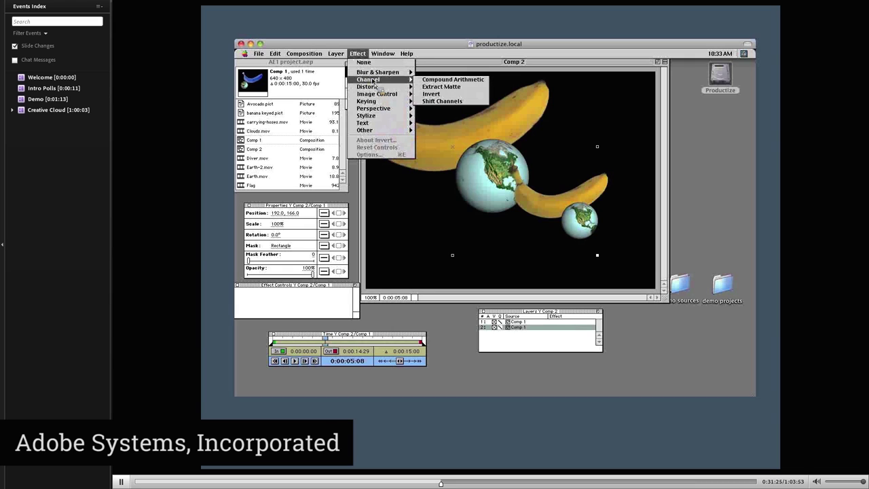
{"action": "left_click", "coordinate": [441, 72]}
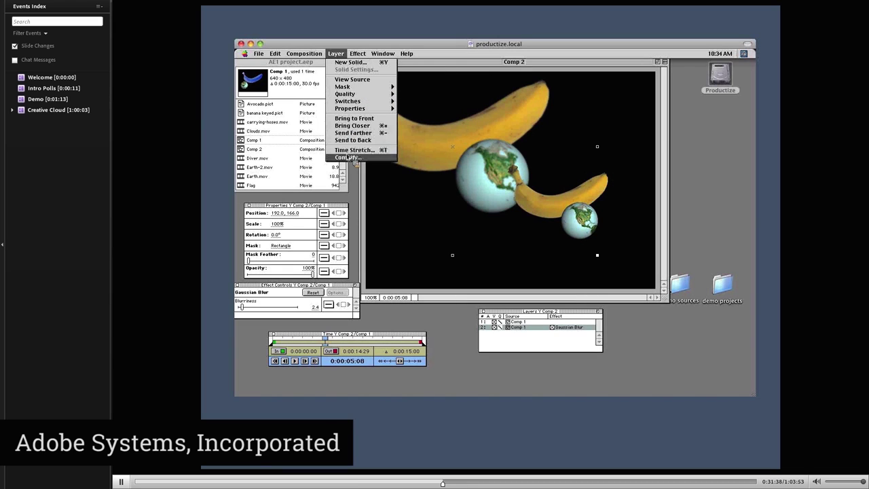
{"action": "left_click", "coordinate": [347, 157]}
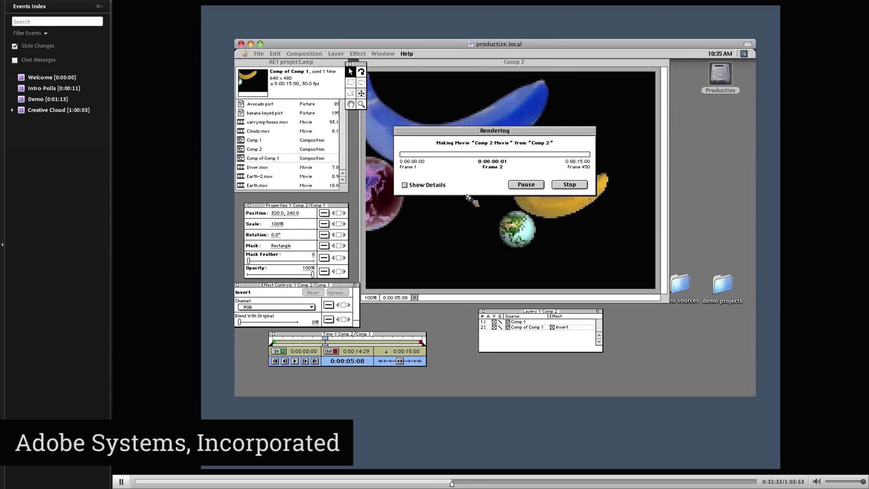
{"action": "left_click", "coordinate": [437, 188]}
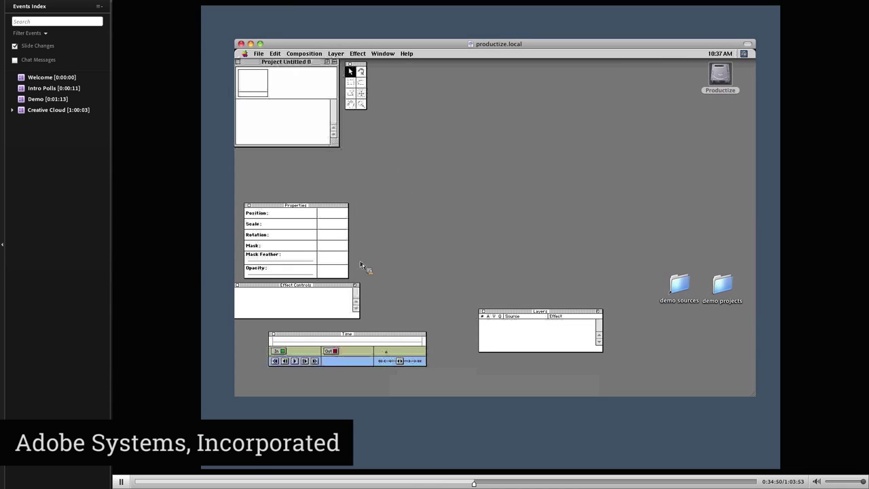
Create a new 640×480 Comp 1 and open its Make Movie Field Render options.
{"action": "key", "text": "super+n"}
{"action": "key", "text": "Return"}
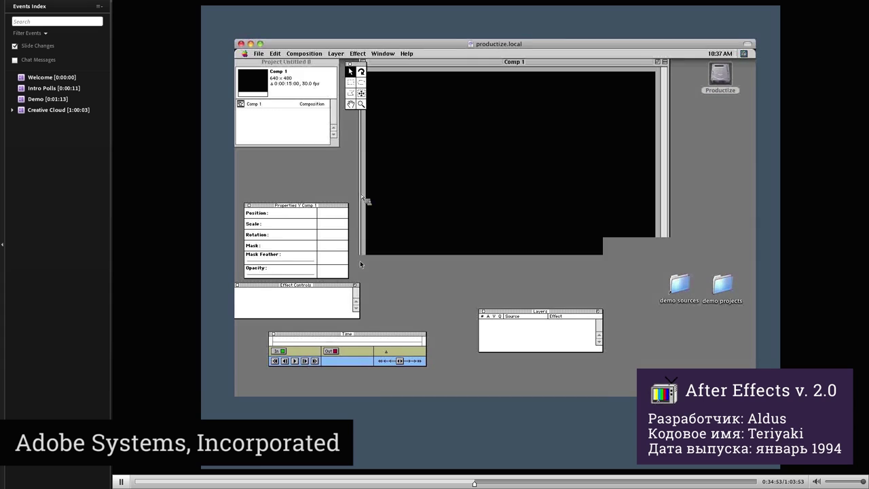
{"action": "left_click", "coordinate": [304, 53]}
{"action": "left_click", "coordinate": [320, 120]}
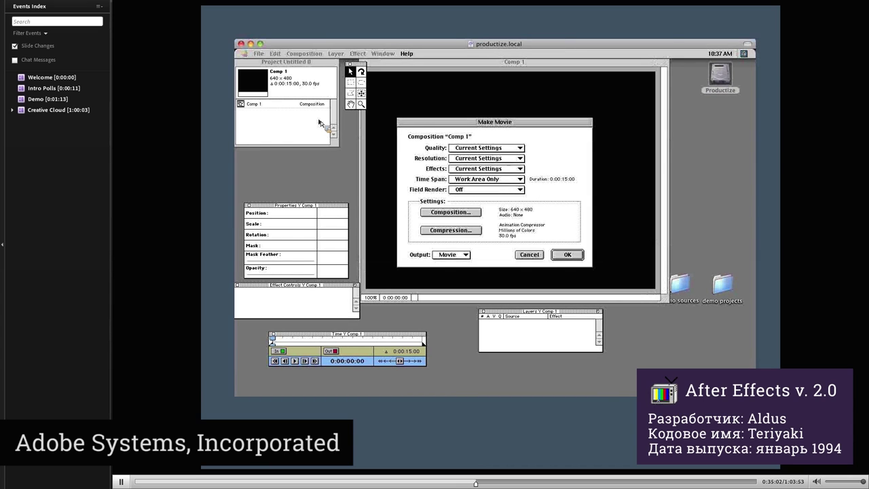
{"action": "left_click", "coordinate": [464, 190]}
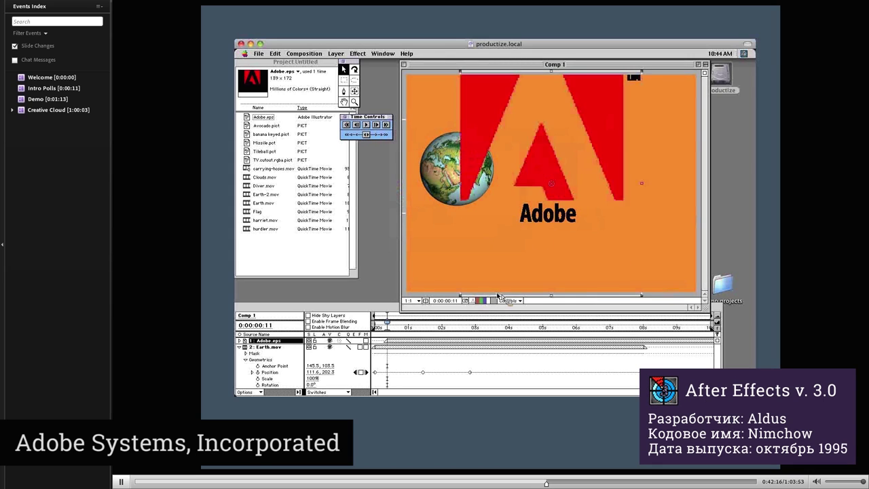
Add a Position keyframe to the Earth layer and apply Fast Blur at 47.5 blurriness.
{"action": "left_click", "coordinate": [340, 342]}
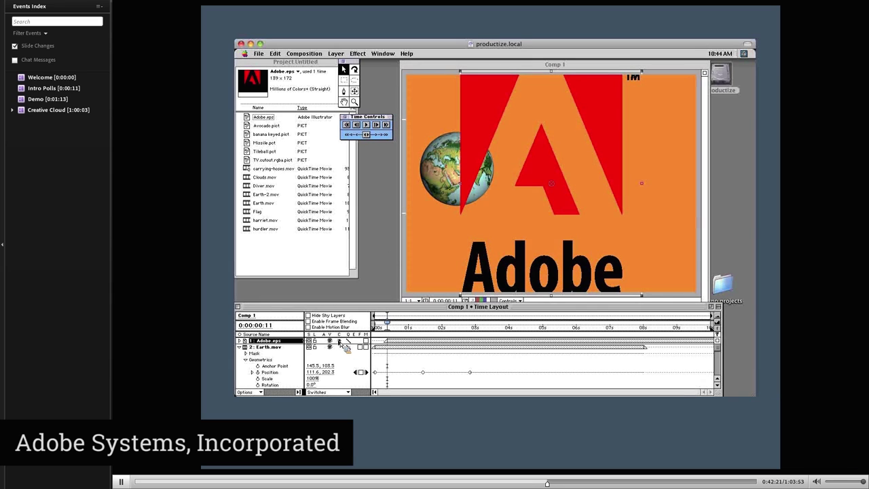
{"action": "left_click_drag", "start_coordinate": [455, 166], "coordinate": [451, 166]}
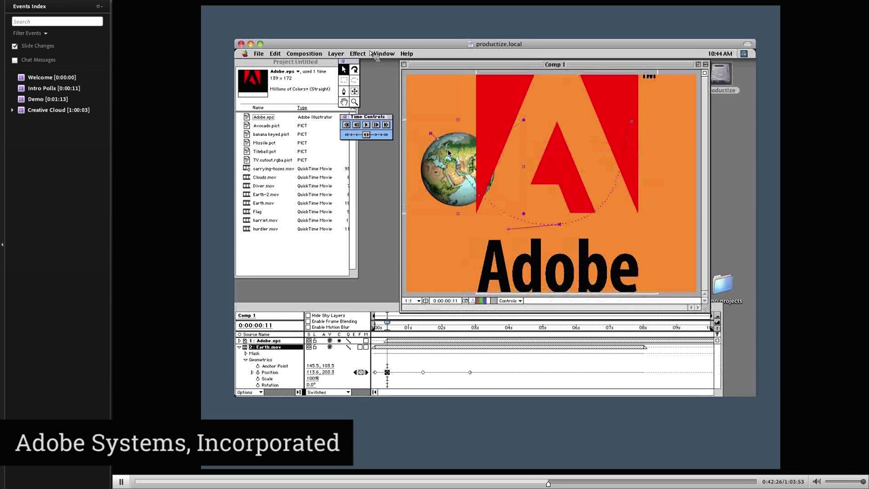
{"action": "left_click", "coordinate": [357, 53]}
{"action": "left_click", "coordinate": [428, 99]}
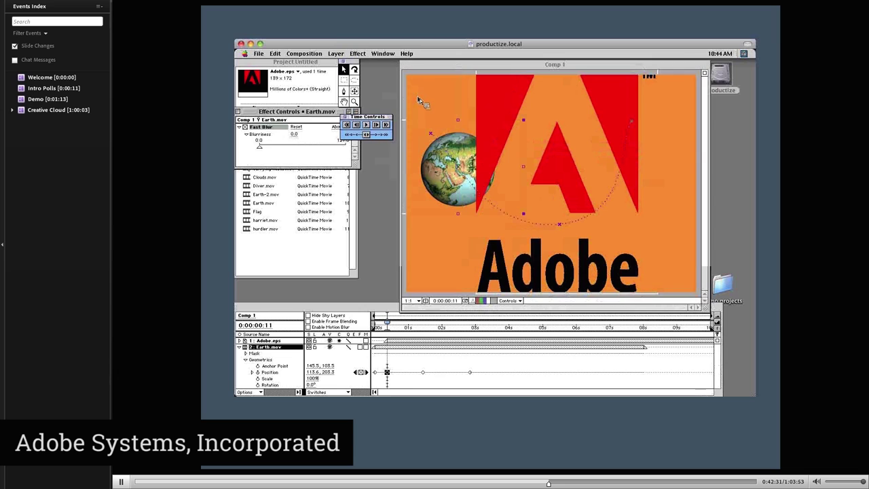
{"action": "left_click_drag", "start_coordinate": [260, 146], "coordinate": [293, 150]}
Add Brightness & Contrast to the Earth layer and adjust its values.
{"action": "left_click", "coordinate": [358, 52]}
{"action": "mouse_move", "coordinate": [376, 105]}
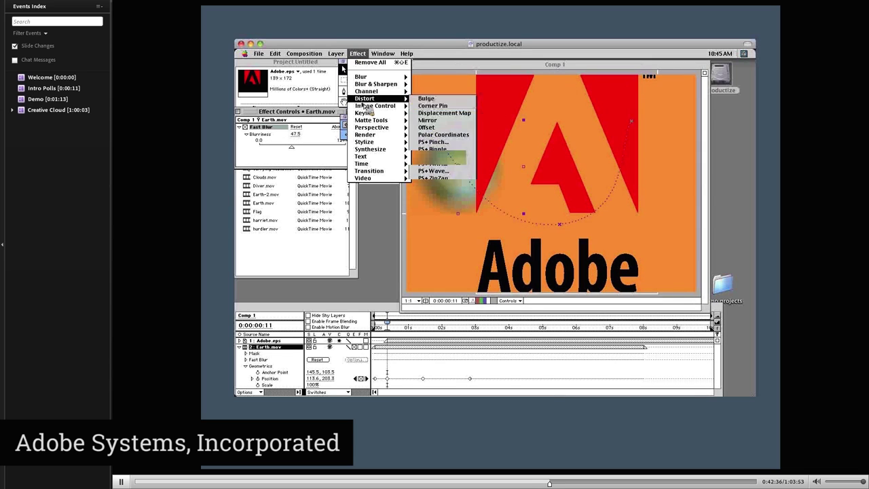
{"action": "left_click", "coordinate": [449, 105]}
{"action": "left_click_drag", "start_coordinate": [309, 220], "coordinate": [319, 239]}
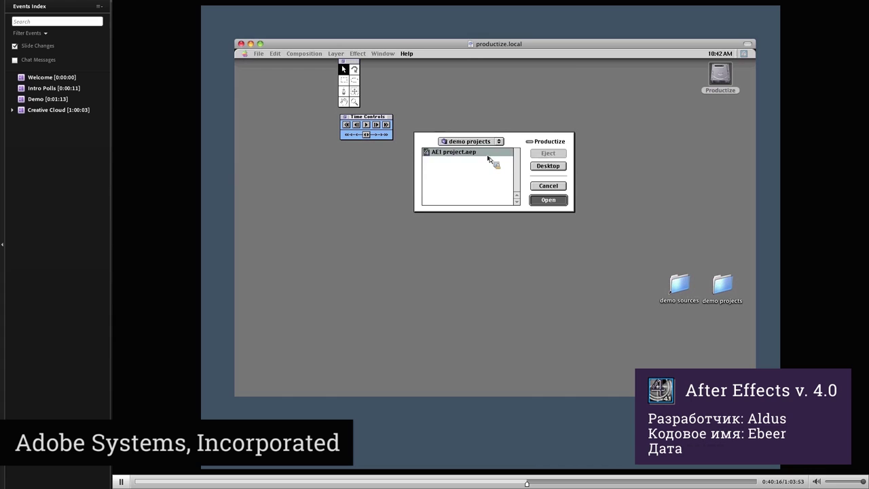
Open and convert the older project, then create a new composition from the Flag footage.
{"action": "double_click", "coordinate": [489, 159]}
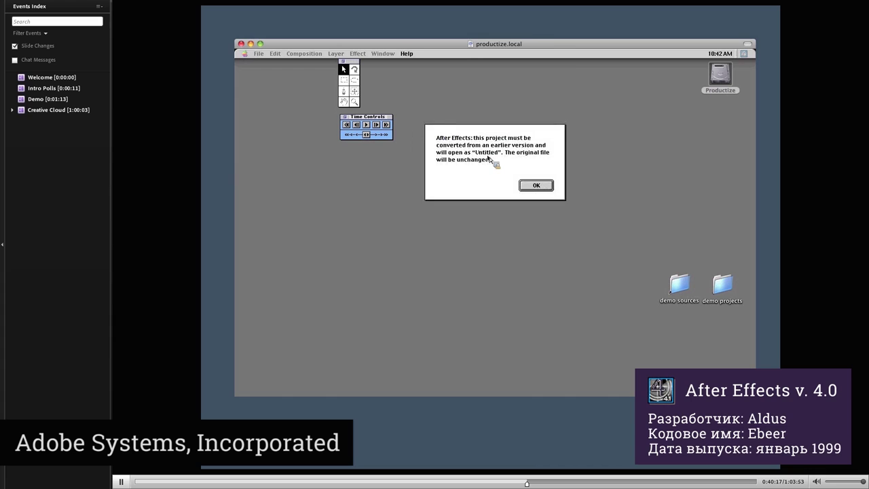
{"action": "key", "text": "Return"}
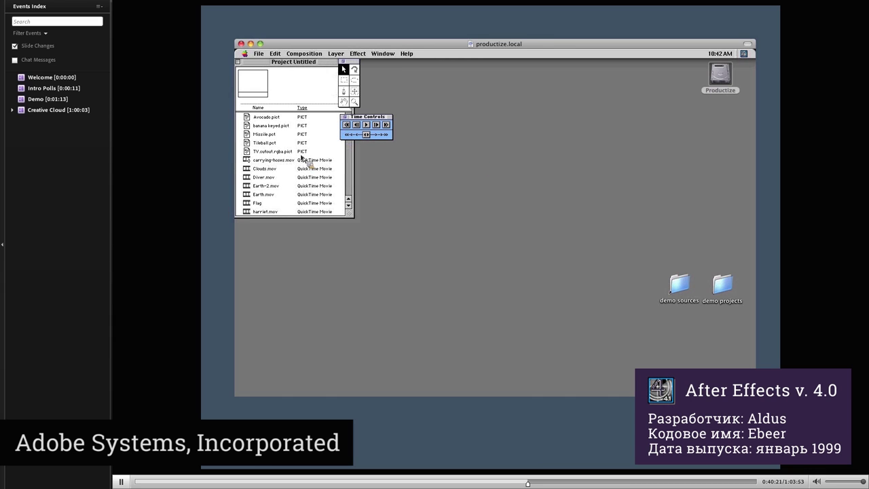
{"action": "left_click", "coordinate": [301, 158]}
{"action": "key", "text": "f"}
{"action": "left_click", "coordinate": [305, 53]}
{"action": "left_click", "coordinate": [313, 62]}
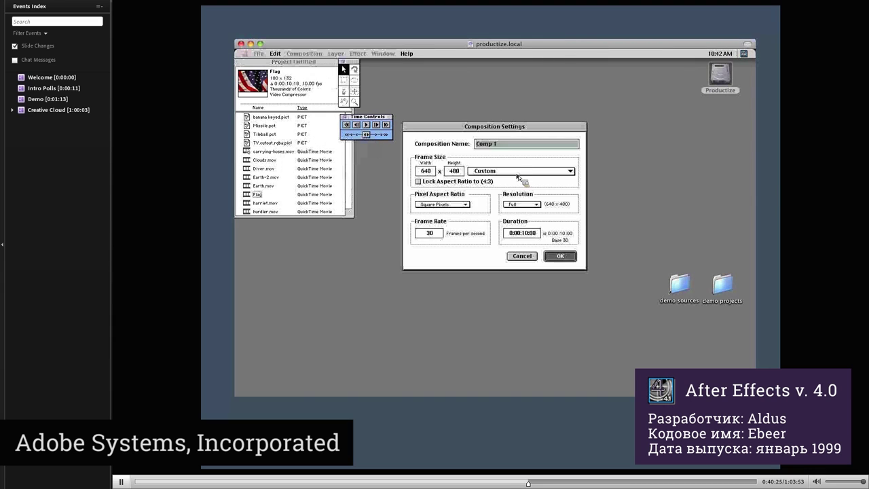
{"action": "key", "text": "Return"}
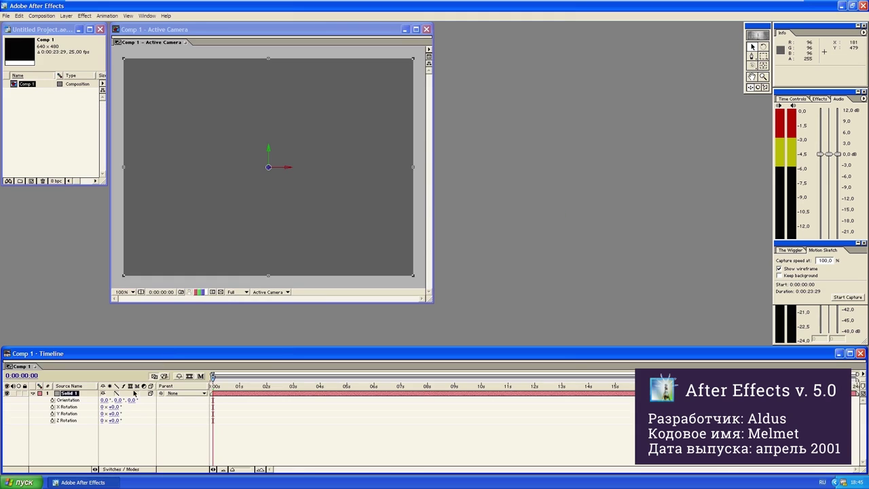
Tilt the solid on its Y axis, paint two white strokes, and add a rotation expression.
{"action": "left_click_drag", "start_coordinate": [117, 414], "coordinate": [107, 414]}
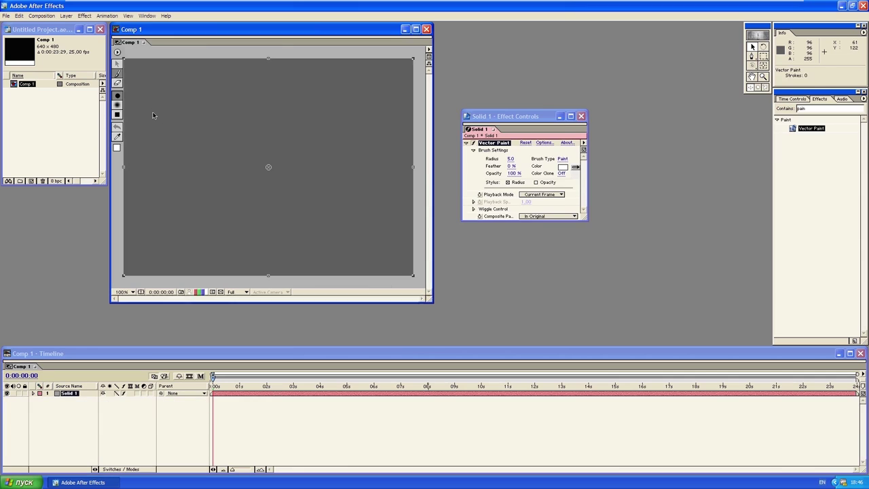
{"action": "left_click_drag", "start_coordinate": [150, 114], "coordinate": [201, 122]}
{"action": "left_click_drag", "start_coordinate": [236, 99], "coordinate": [218, 125]}
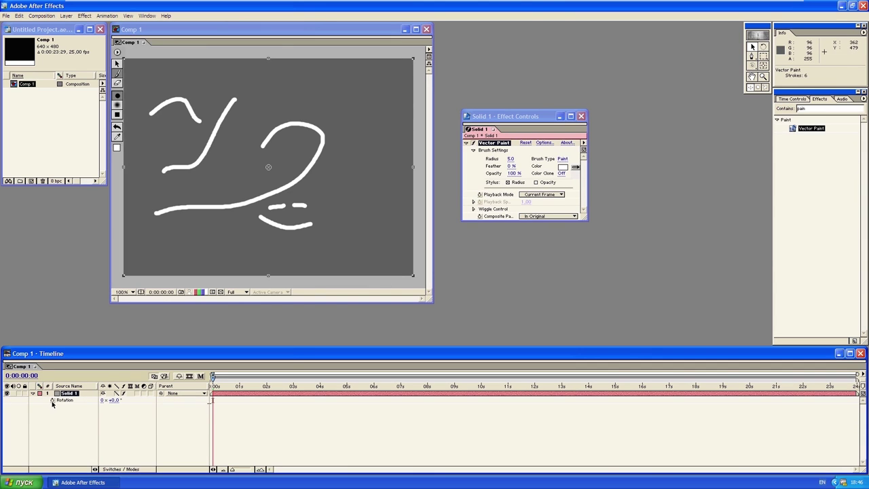
{"action": "left_click", "coordinate": [53, 401], "text": "alt"}
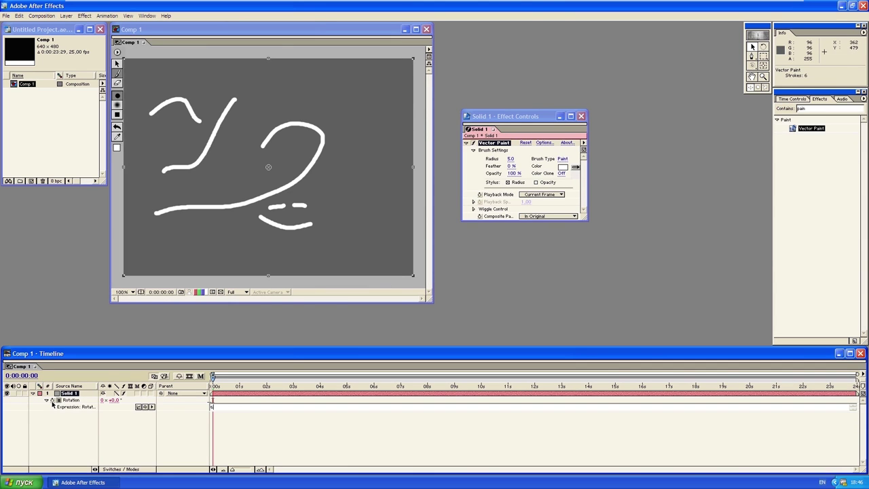
{"action": "type", "text": "0"}
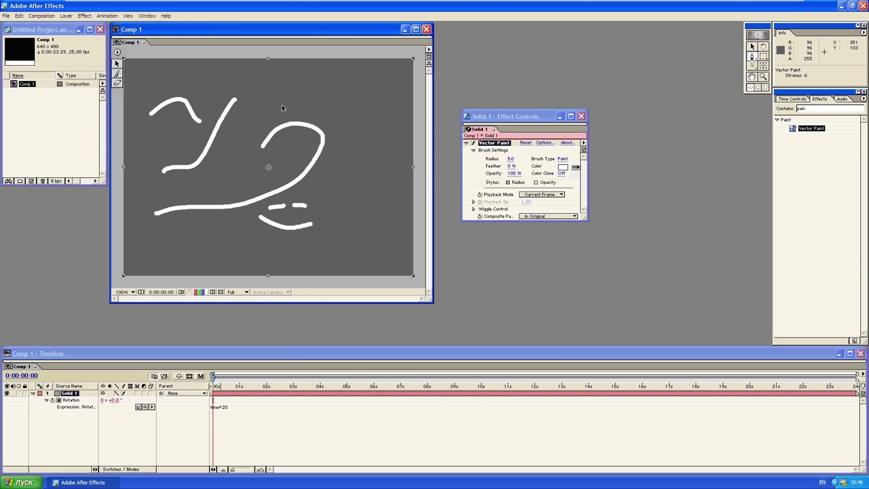
Draw a six-point mask on the solid, switch to 16 bpc, and set mask opacity to 49%.
{"action": "left_click", "coordinate": [283, 107]}
{"action": "left_click", "coordinate": [228, 129]}
{"action": "left_click", "coordinate": [198, 182]}
{"action": "left_click", "coordinate": [256, 215]}
{"action": "left_click", "coordinate": [290, 166]}
{"action": "left_click", "coordinate": [328, 113]}
{"action": "left_click", "coordinate": [283, 106]}
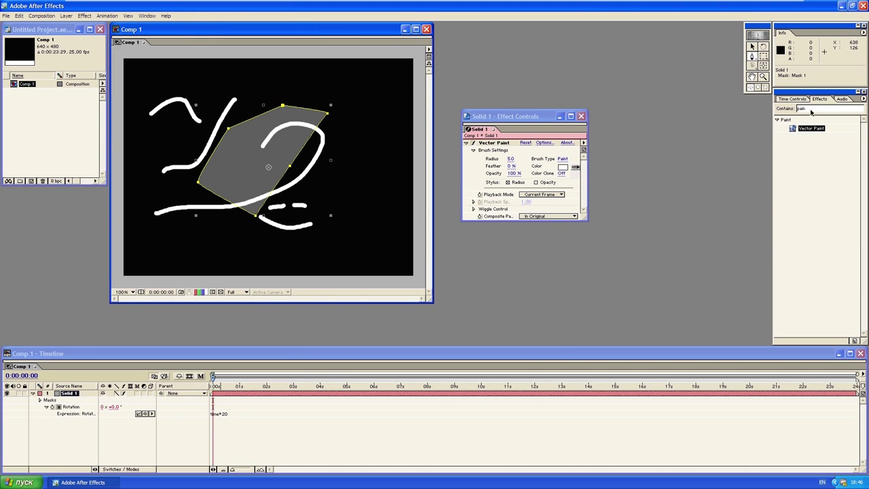
{"action": "left_click", "coordinate": [57, 180]}
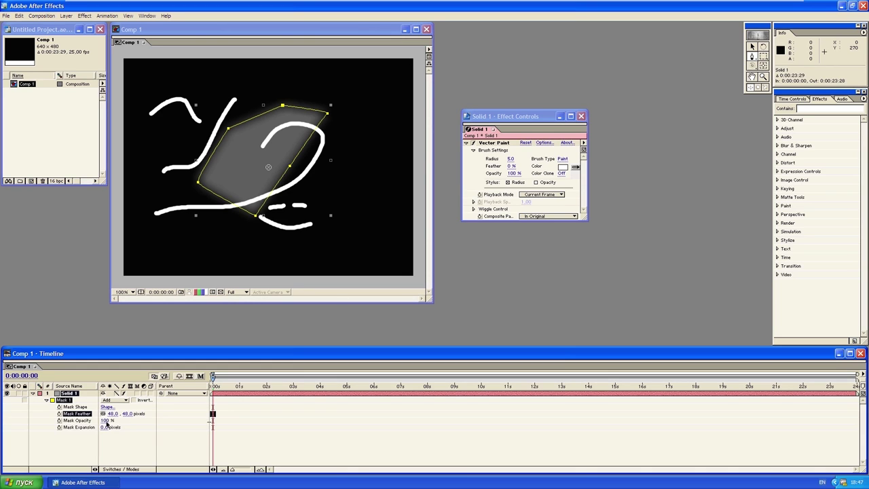
{"action": "left_click_drag", "start_coordinate": [106, 421], "coordinate": [91, 426]}
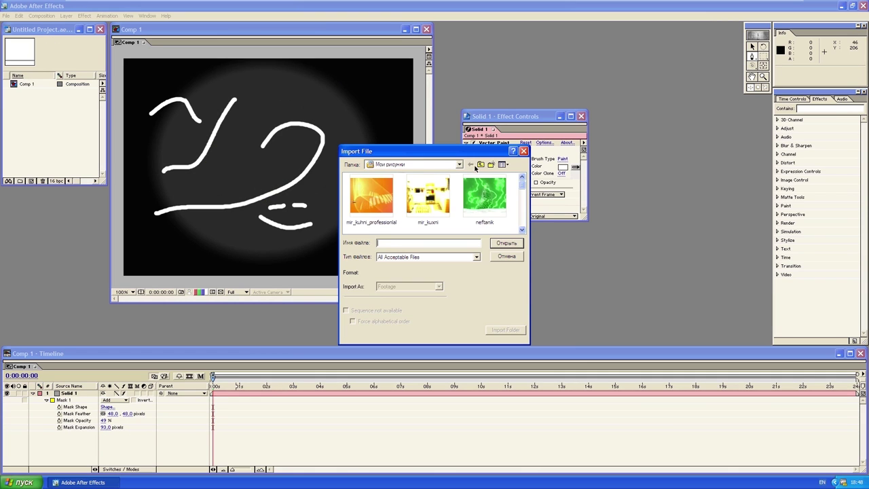
Import the Character Animator help PDF and raise the mask feather to 128 pixels.
{"action": "left_click", "coordinate": [470, 165]}
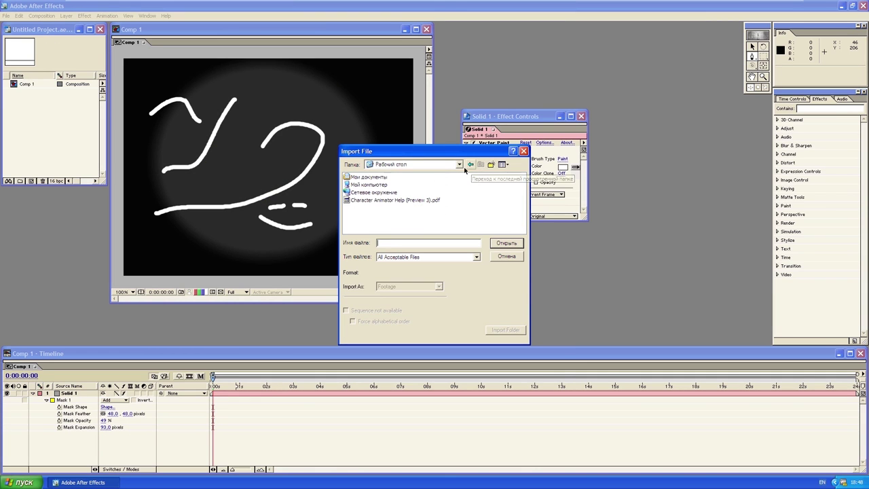
{"action": "double_click", "coordinate": [420, 199]}
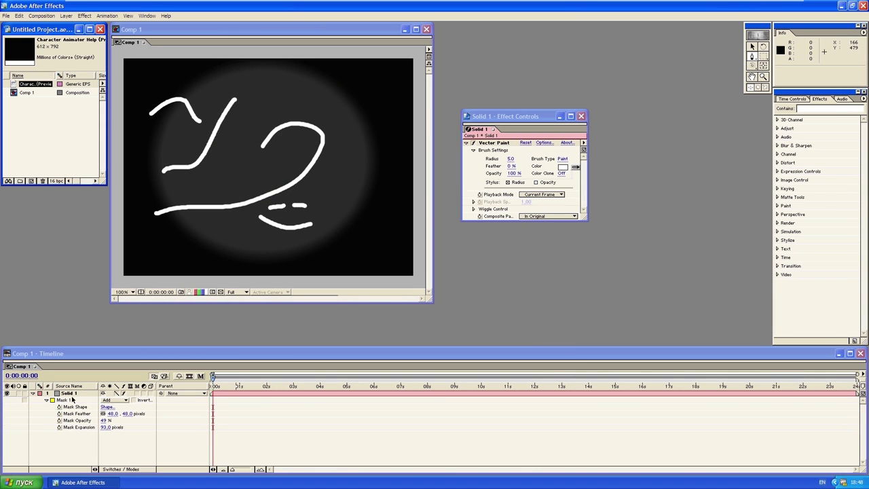
{"action": "left_click", "coordinate": [19, 397]}
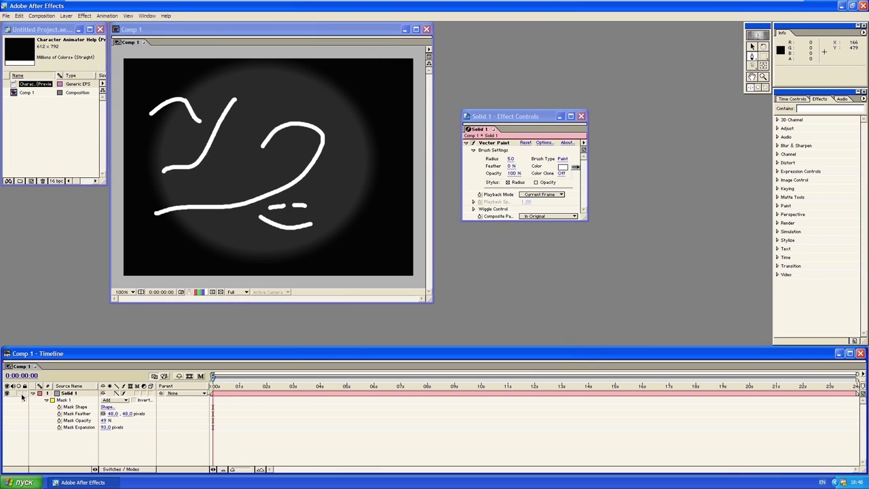
{"action": "left_click_drag", "start_coordinate": [127, 417], "coordinate": [173, 418]}
Apply Shatter to the solid, move Vector Paint below it, and reduce the project.
{"action": "left_click_drag", "start_coordinate": [807, 248], "coordinate": [558, 270]}
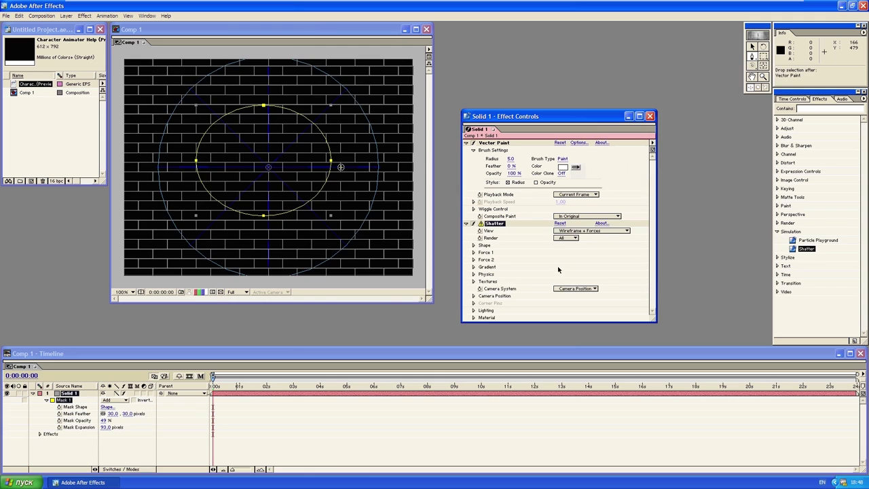
{"action": "mouse_move", "coordinate": [490, 145]}
{"action": "left_mouse_down"}
{"action": "mouse_move", "coordinate": [484, 288]}
{"action": "mouse_move", "coordinate": [495, 304]}
{"action": "left_mouse_up"}
{"action": "left_click", "coordinate": [6, 15]}
{"action": "left_click", "coordinate": [15, 172]}
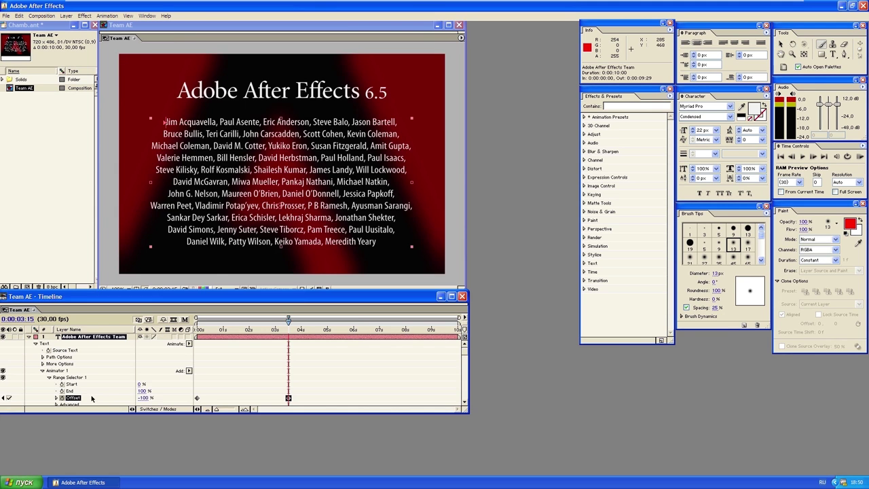
Set the text animator offset to about -4% and view the test.psd layer options.
{"action": "left_click_drag", "start_coordinate": [143, 397], "coordinate": [149, 400]}
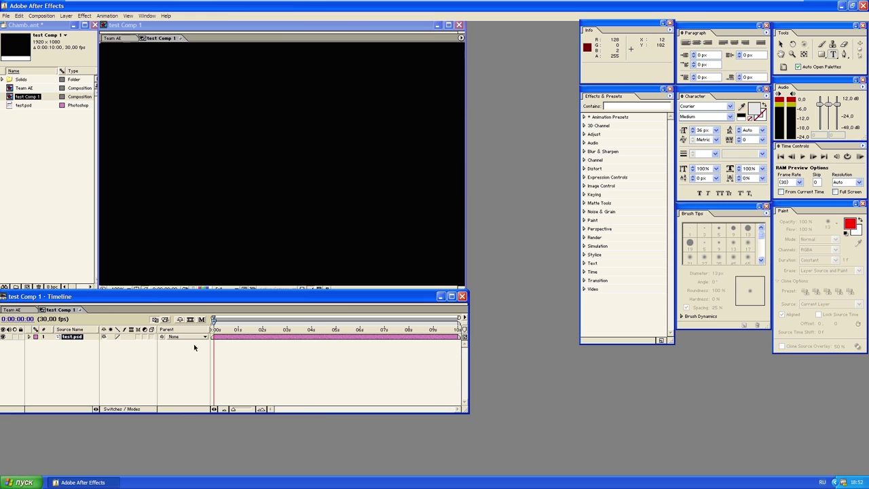
{"action": "right_click", "coordinate": [226, 339]}
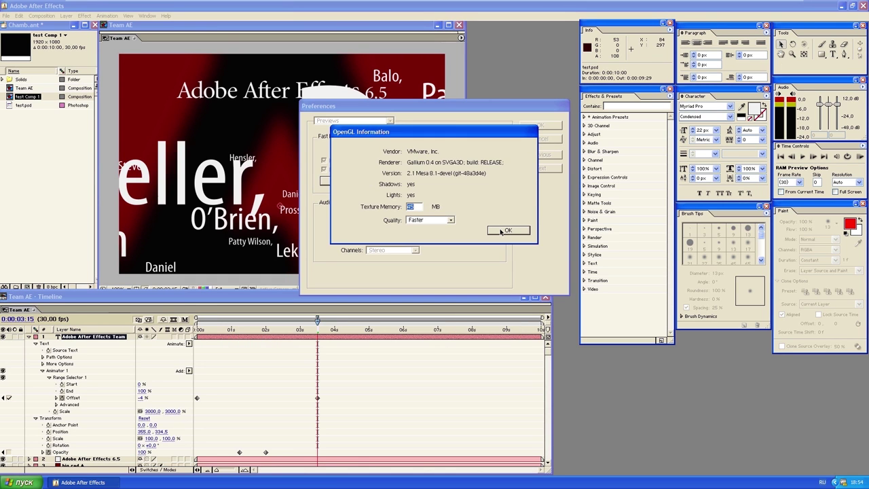
{"action": "left_click", "coordinate": [506, 230]}
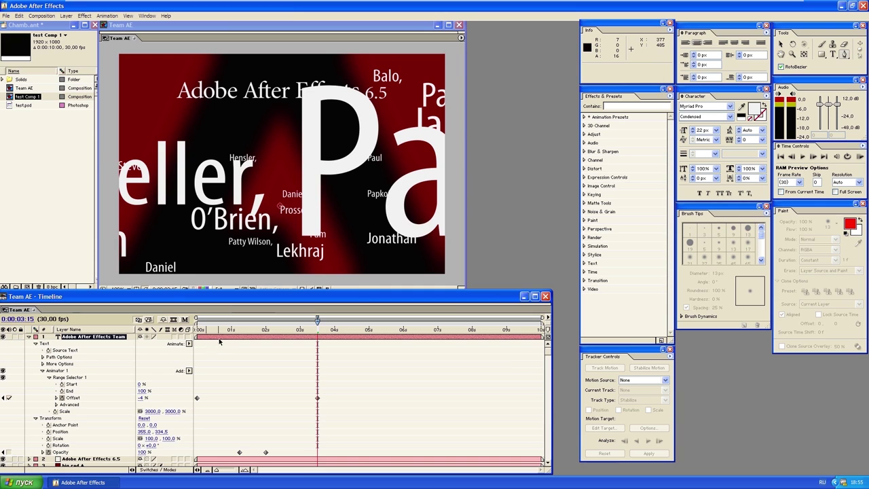
Draw a mask path with three vertices and a curved segment on the composition.
{"action": "left_click", "coordinate": [212, 139]}
{"action": "left_click", "coordinate": [297, 119]}
{"action": "left_click", "coordinate": [328, 166]}
{"action": "left_click_drag", "start_coordinate": [288, 203], "coordinate": [331, 226]}
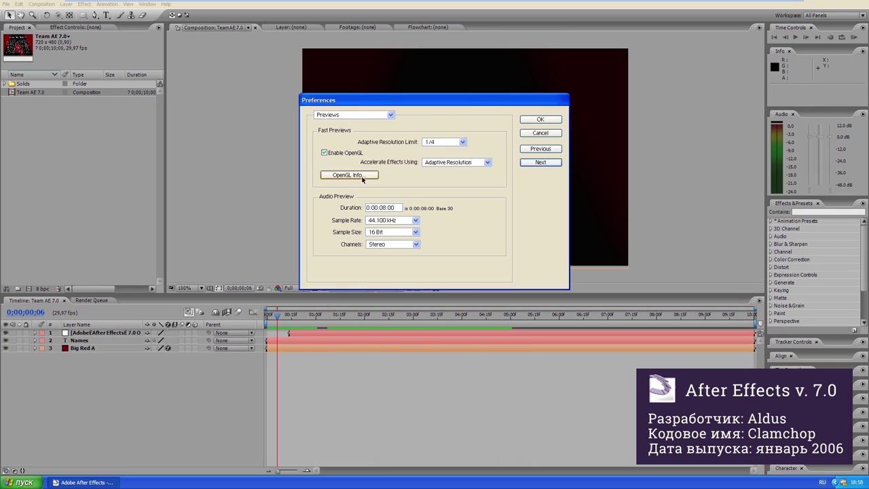
Check the OpenGL info and darken the interface fully, with label colours following brightness.
{"action": "left_click", "coordinate": [362, 176]}
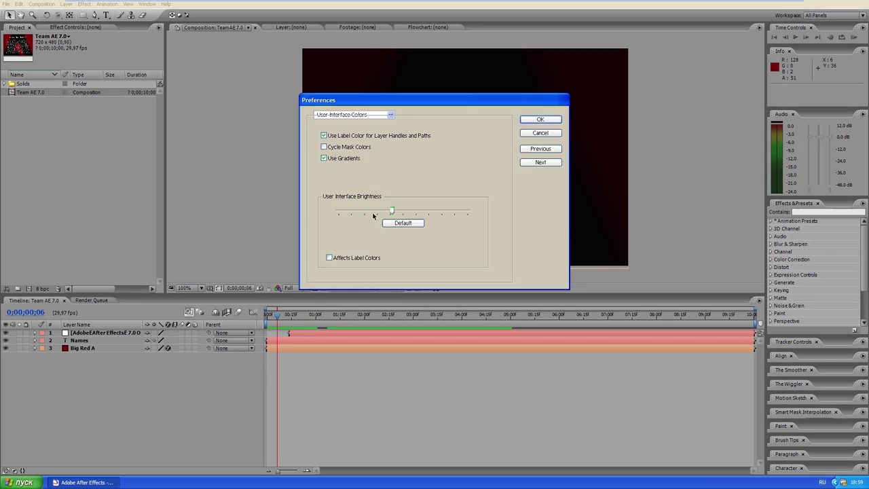
{"action": "left_click_drag", "start_coordinate": [388, 210], "coordinate": [312, 219]}
{"action": "left_click", "coordinate": [353, 258]}
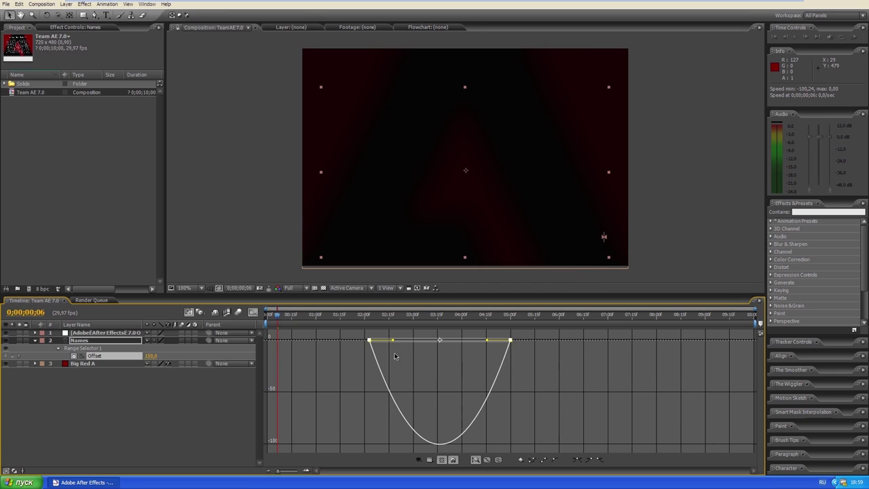
{"action": "left_click_drag", "start_coordinate": [396, 345], "coordinate": [492, 343]}
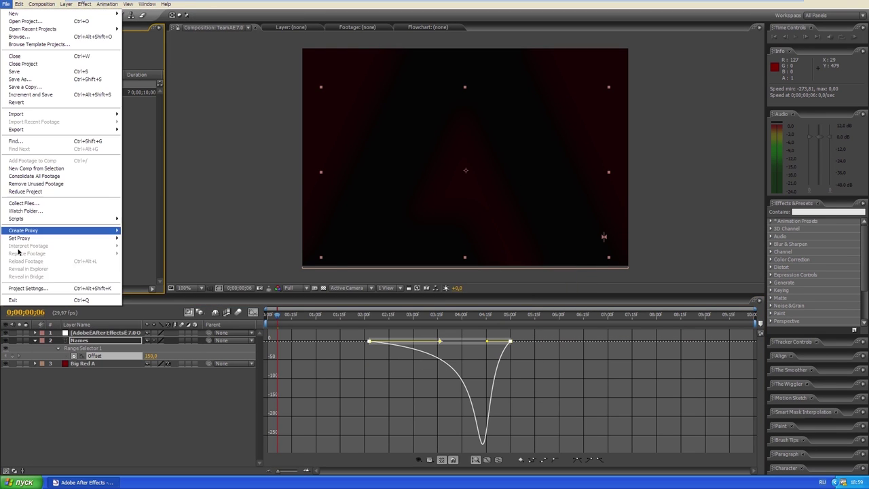
Set the project colour depth and Wide Gamut RGB working space in Project Settings.
{"action": "left_click", "coordinate": [28, 290]}
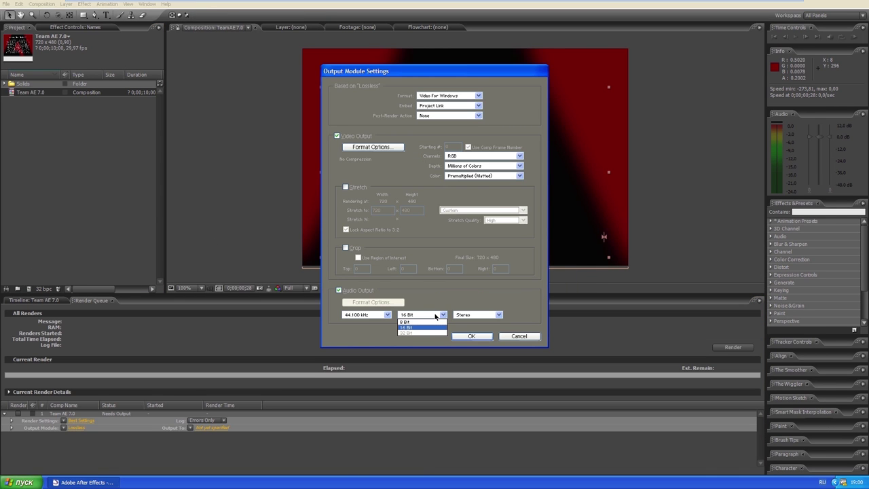
{"action": "left_click", "coordinate": [436, 316]}
{"action": "left_click", "coordinate": [509, 335]}
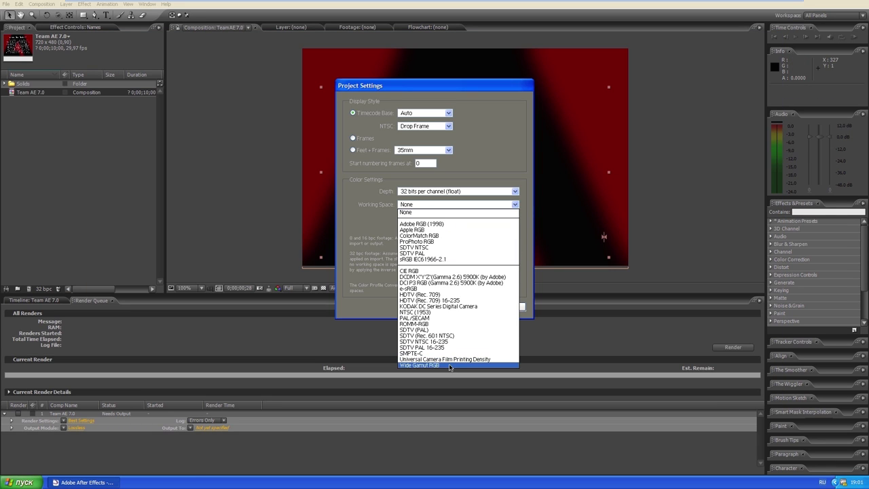
{"action": "left_click", "coordinate": [449, 366]}
{"action": "left_click", "coordinate": [468, 307]}
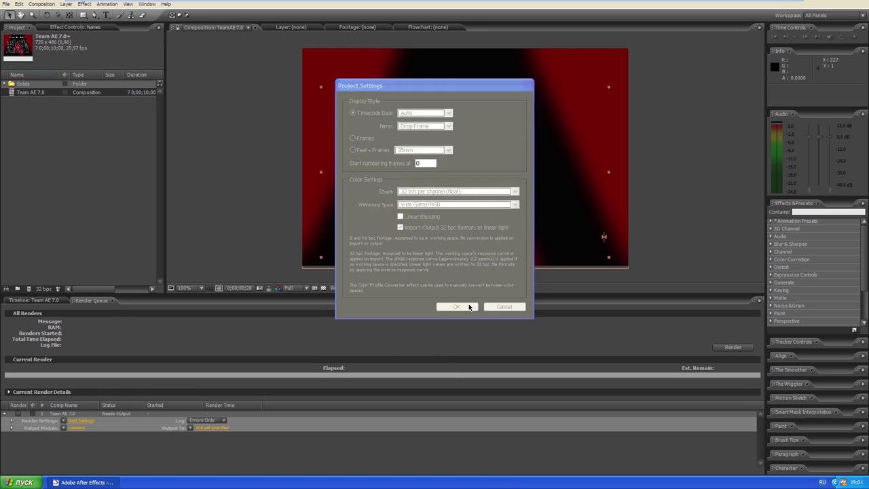
Run the renderNamedItems.jsx script, enable Auto-Save, and delete Lens Blur from the title.
{"action": "left_click", "coordinate": [5, 4]}
{"action": "mouse_move", "coordinate": [33, 131]}
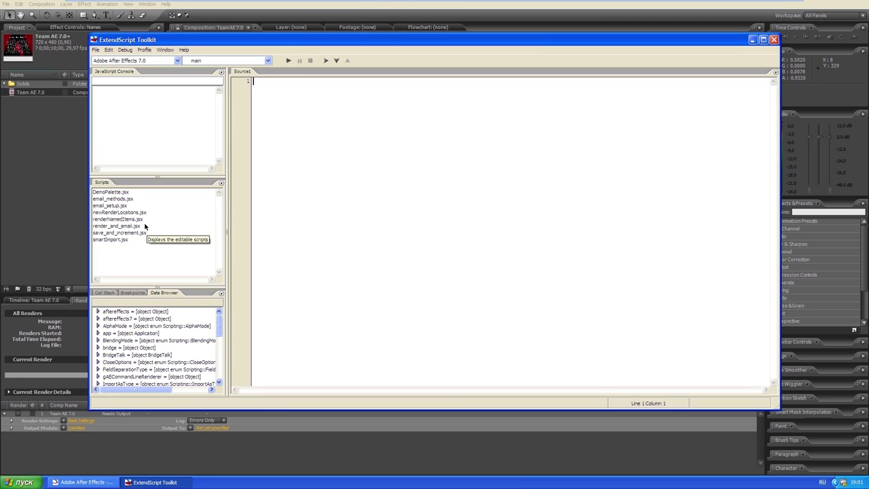
{"action": "double_click", "coordinate": [133, 221]}
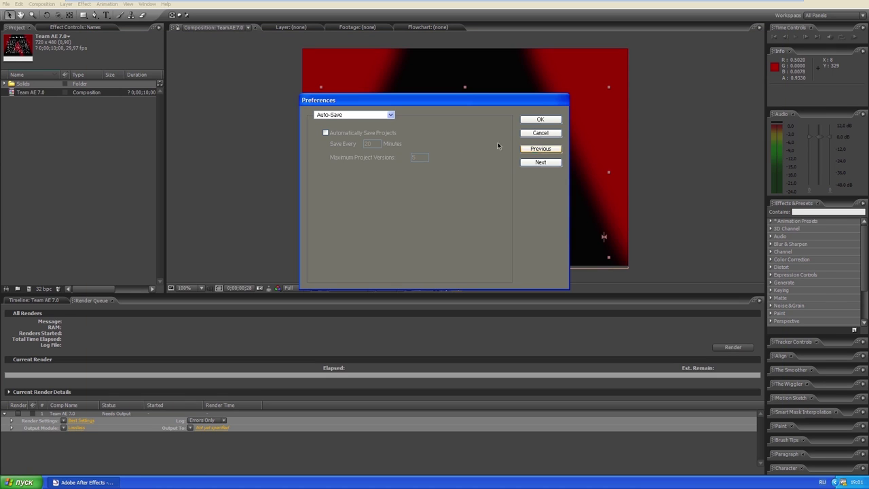
{"action": "left_click", "coordinate": [380, 133]}
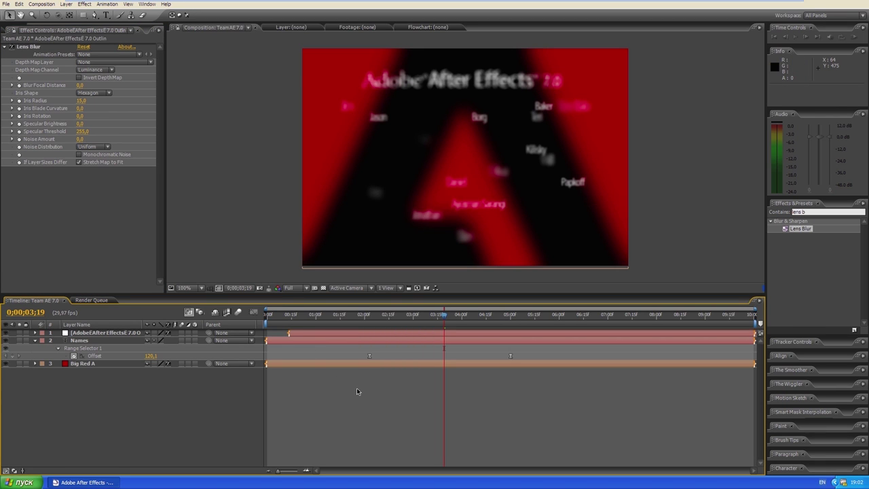
{"action": "left_click", "coordinate": [29, 47]}
{"action": "key", "text": "Delete"}
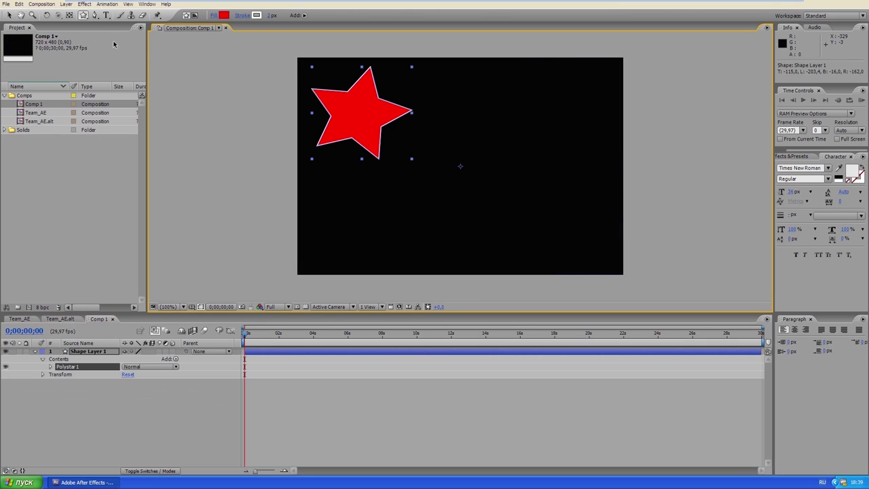
Draw a red ellipse beside the star.
{"action": "left_click", "coordinate": [83, 15]}
{"action": "left_click", "coordinate": [163, 35]}
{"action": "mouse_move", "coordinate": [460, 139]}
{"action": "left_mouse_down"}
{"action": "mouse_move", "coordinate": [481, 178]}
{"action": "mouse_move", "coordinate": [543, 215]}
{"action": "left_mouse_up"}
Puppet-pin the star and ellipse, bending the star and warping the ellipse into a blob.
{"action": "left_click", "coordinate": [156, 15]}
{"action": "left_click", "coordinate": [402, 110]}
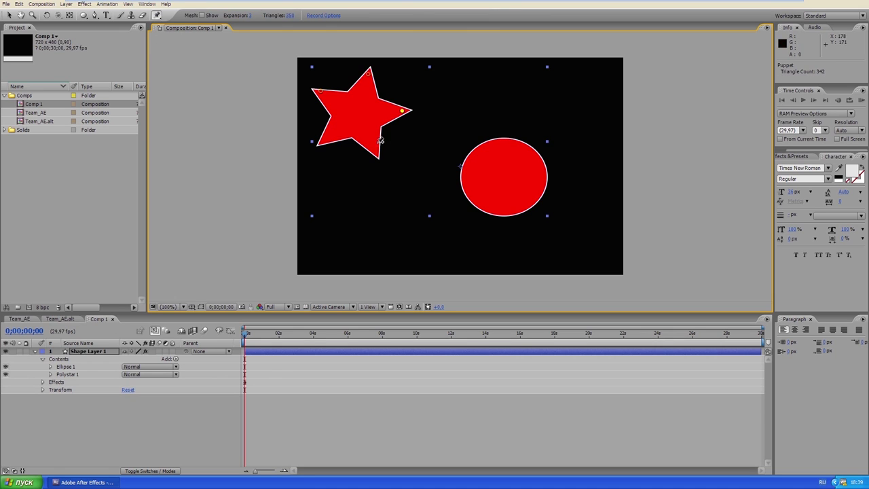
{"action": "left_click", "coordinate": [376, 148]}
{"action": "left_click", "coordinate": [326, 140]}
{"action": "left_click_drag", "start_coordinate": [314, 91], "coordinate": [328, 104]}
{"action": "left_click", "coordinate": [370, 71]}
{"action": "left_click_drag", "start_coordinate": [375, 69], "coordinate": [386, 81]}
{"action": "left_click", "coordinate": [534, 190]}
{"action": "left_click_drag", "start_coordinate": [520, 184], "coordinate": [563, 112]}
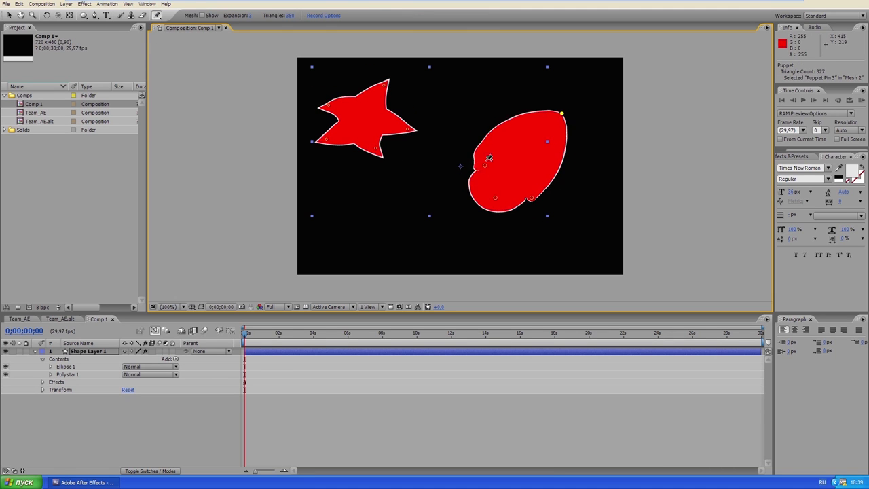
Create a new composition from Motivate.mp3.
{"action": "left_click", "coordinate": [7, 4]}
{"action": "mouse_move", "coordinate": [62, 114]}
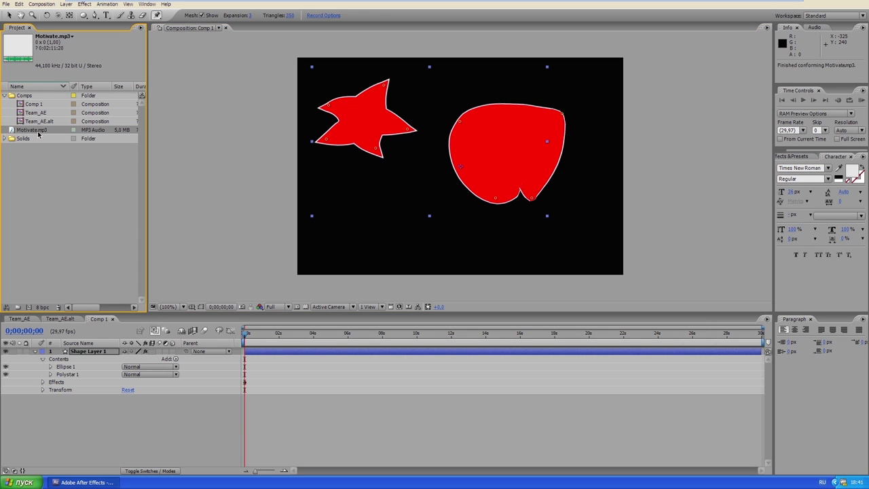
{"action": "left_click_drag", "start_coordinate": [39, 134], "coordinate": [28, 307]}
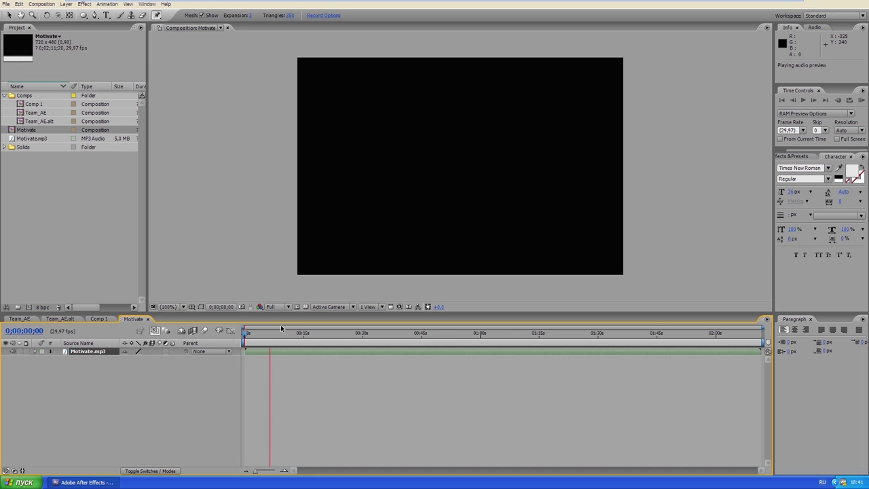
In Project Settings, tick Blend Colors Using 1.0 Gamma and pick a working space.
{"action": "left_click", "coordinate": [41, 308], "text": "alt"}
{"action": "left_click", "coordinate": [41, 308], "text": "alt"}
{"action": "left_click", "coordinate": [41, 309], "text": "alt"}
{"action": "left_click", "coordinate": [41, 308]}
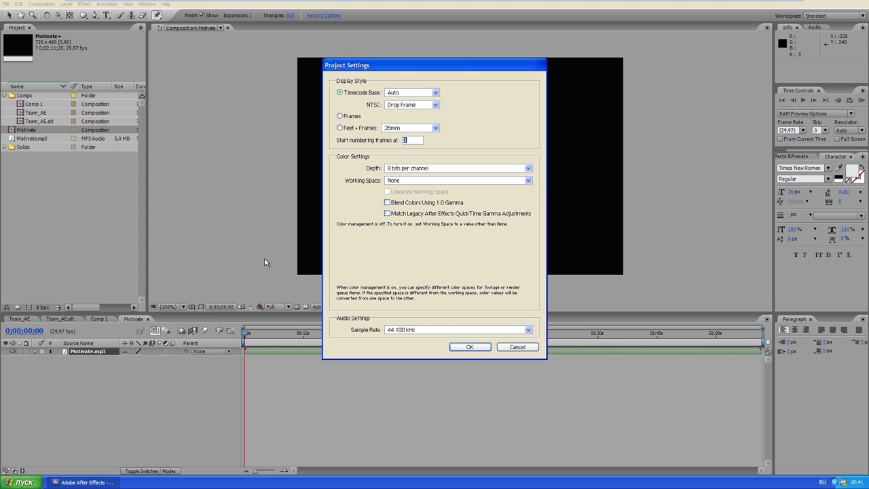
{"action": "left_click", "coordinate": [407, 203]}
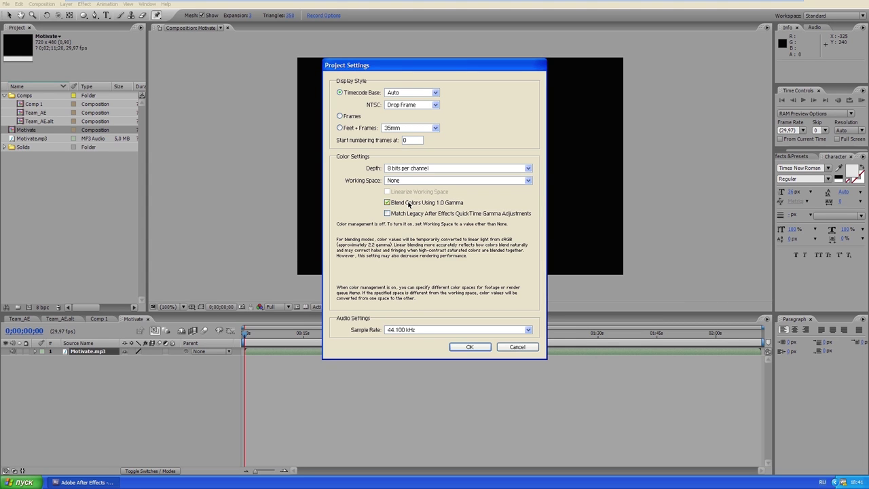
{"action": "left_click", "coordinate": [407, 182]}
{"action": "left_click", "coordinate": [409, 196]}
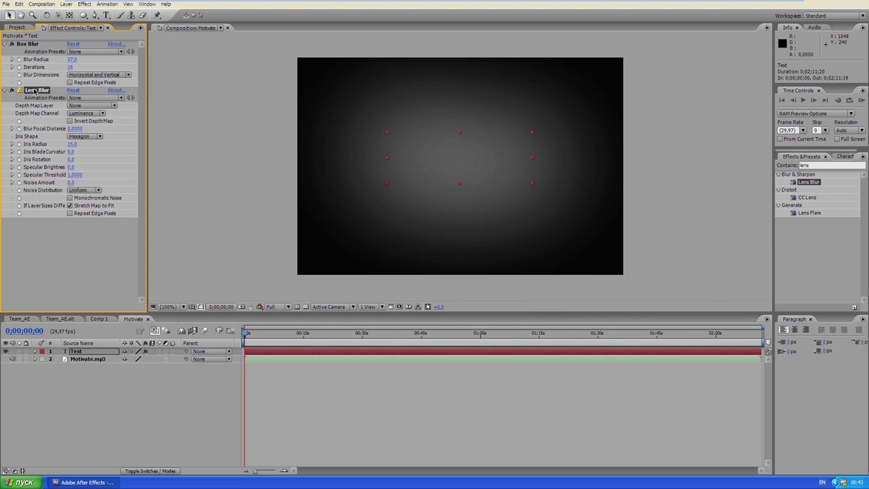
Set the Box Blur radius to 0 to sharpen the Text, then show CS3's About screen.
{"action": "left_click_drag", "start_coordinate": [71, 60], "coordinate": [53, 62]}
{"action": "left_click", "coordinate": [165, 4]}
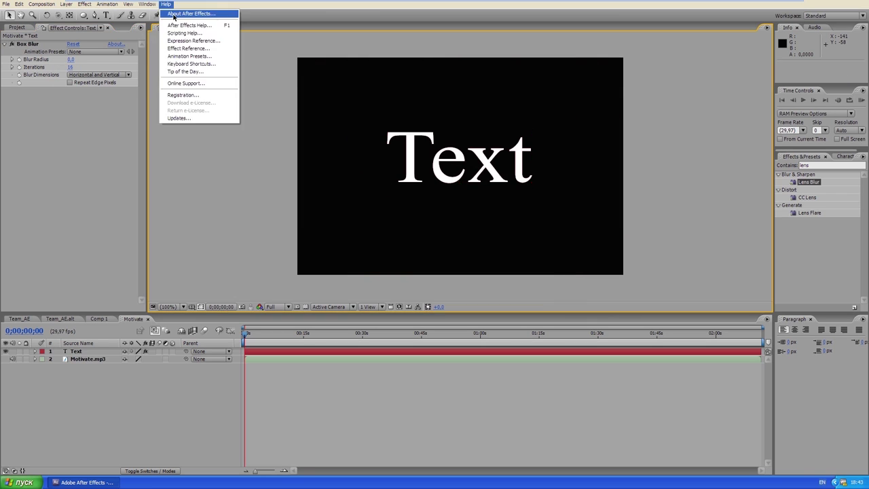
{"action": "left_click", "coordinate": [191, 13]}
Close the About and Welcome screens, search the project for 'team', then clear the filter.
{"action": "left_click", "coordinate": [400, 219]}
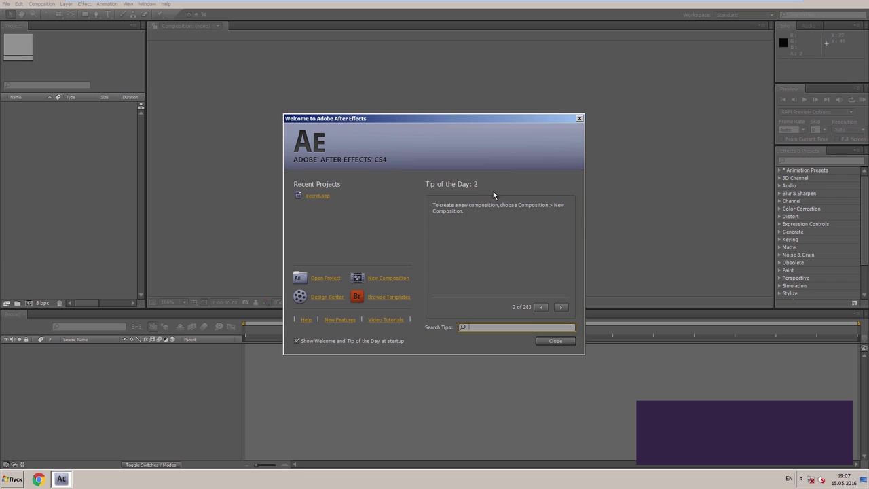
{"action": "left_click", "coordinate": [555, 341]}
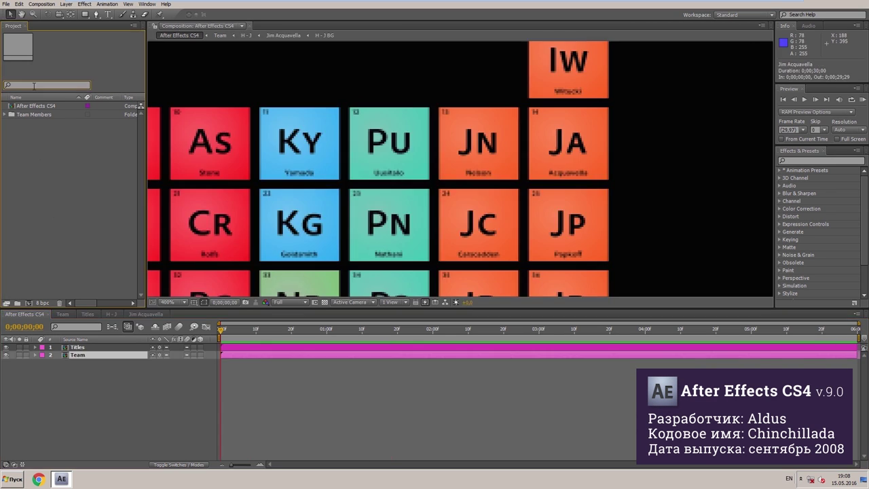
{"action": "type", "text": "team"}
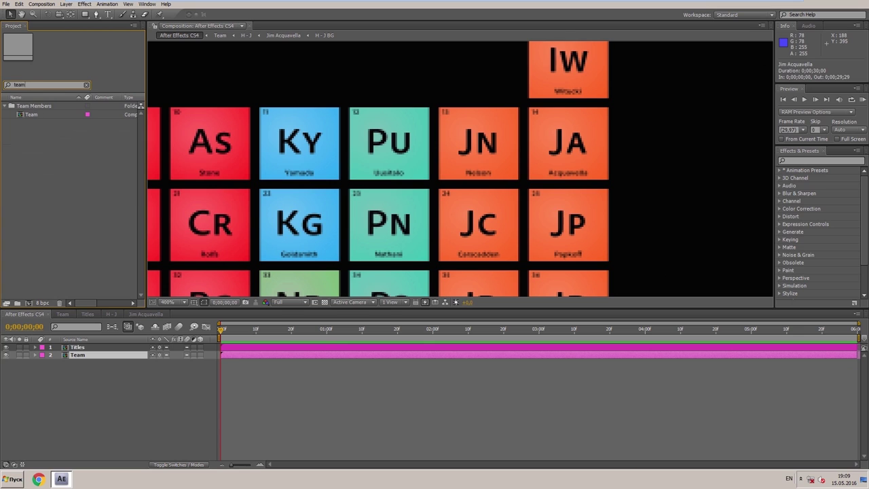
{"action": "key", "text": "BackSpace"}
{"action": "key", "text": "BackSpace"}
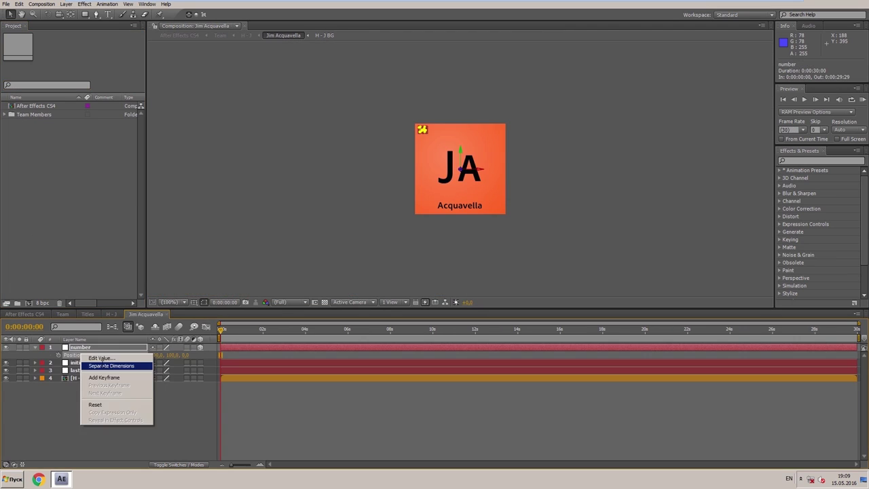
Separate the tile's Position dimensions, open Mocha's Help menu, and select the Titles layer.
{"action": "left_click", "coordinate": [102, 363]}
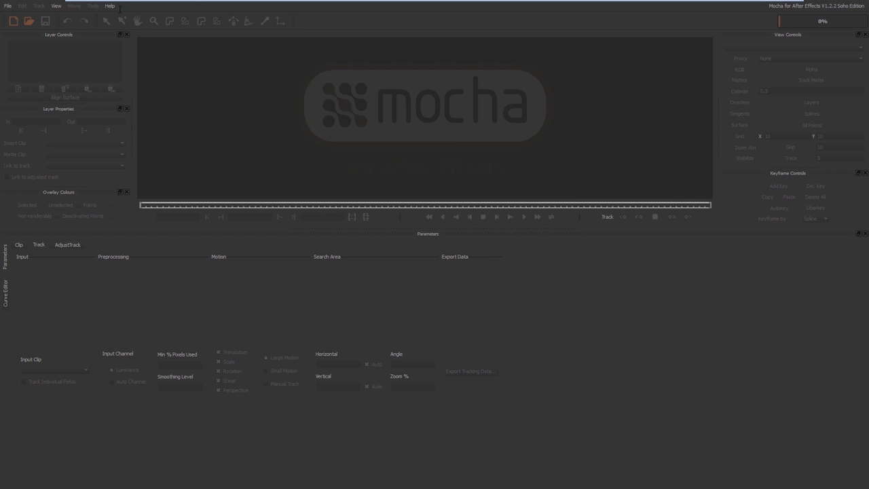
{"action": "left_click", "coordinate": [110, 6]}
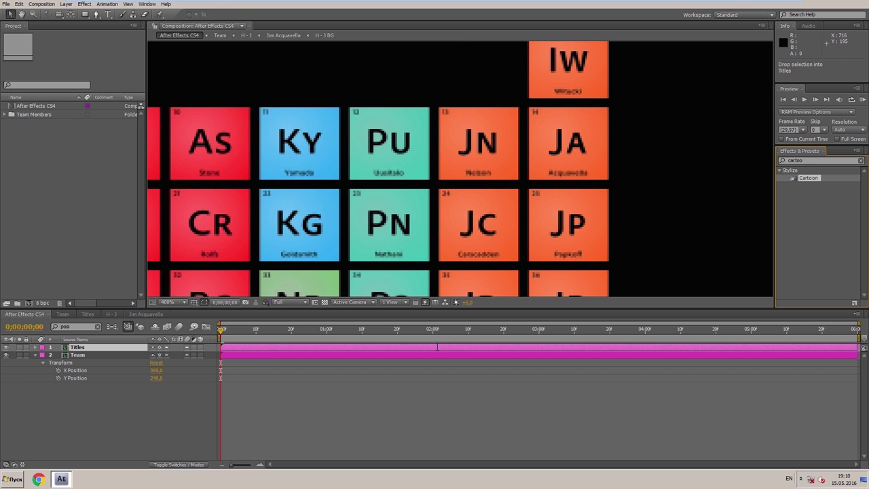
{"action": "left_click", "coordinate": [439, 346]}
{"action": "left_click", "coordinate": [438, 346]}
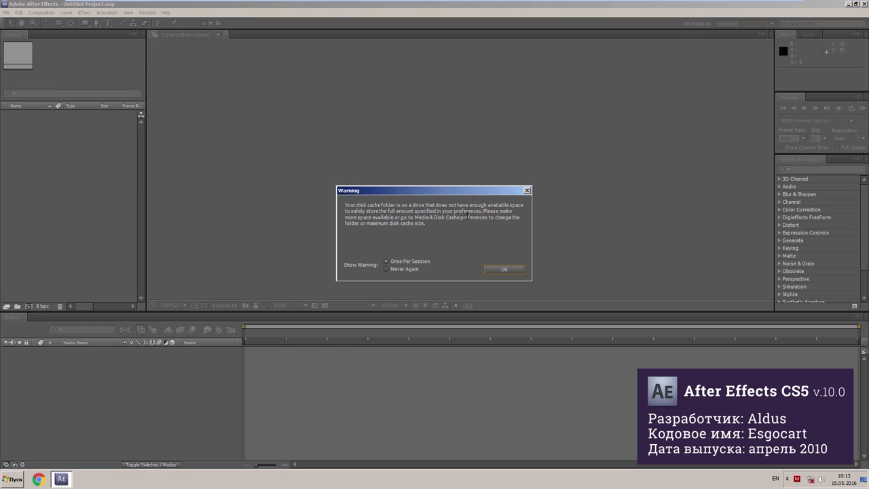
Dismiss the disk cache warning and show the After Effects About screen.
{"action": "left_click", "coordinate": [494, 268]}
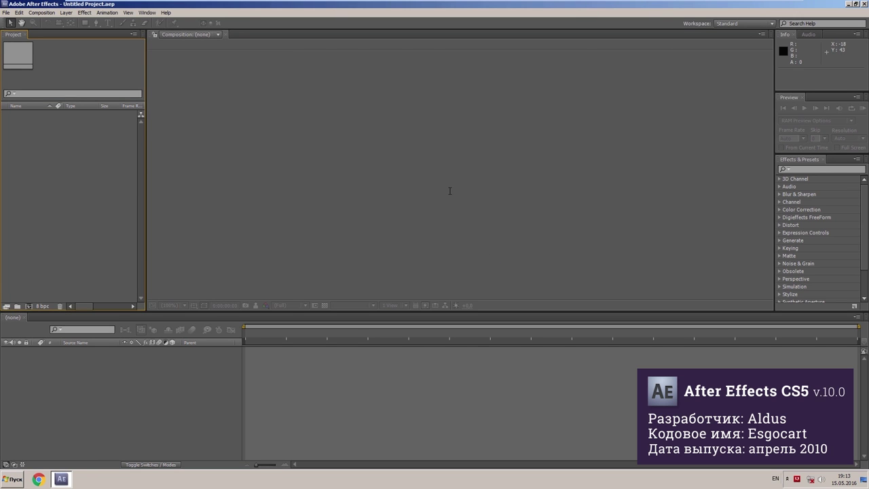
{"action": "left_click", "coordinate": [166, 4]}
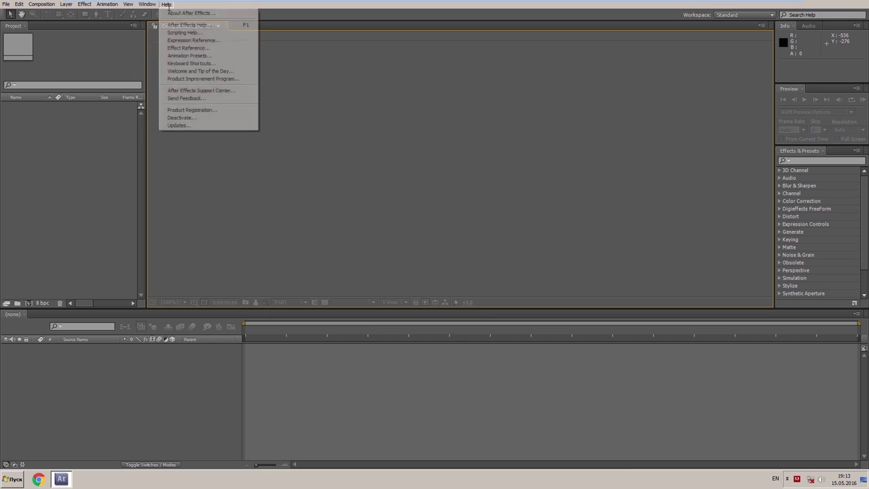
{"action": "left_click", "coordinate": [175, 13]}
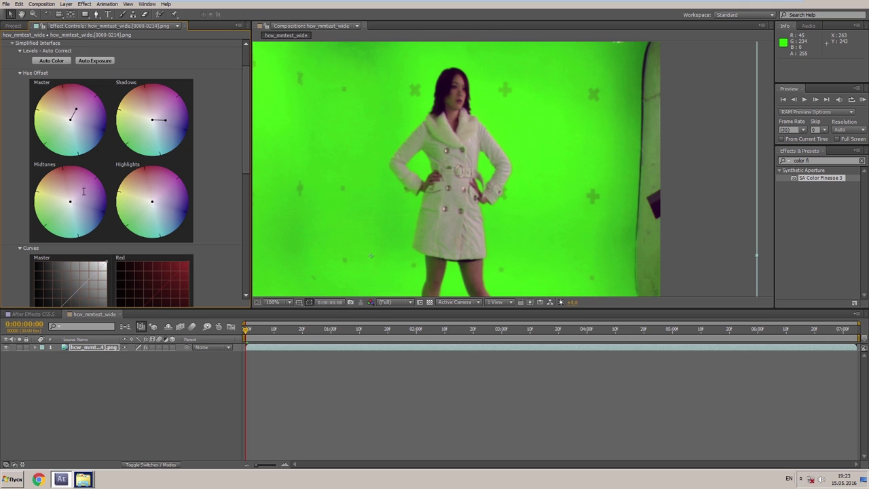
Keyframe the footage's Position at frames 11 and 20, dragging it lower each time.
{"action": "scroll", "coordinate": [154, 199], "scroll_direction": "down", "scroll_amount": 5}
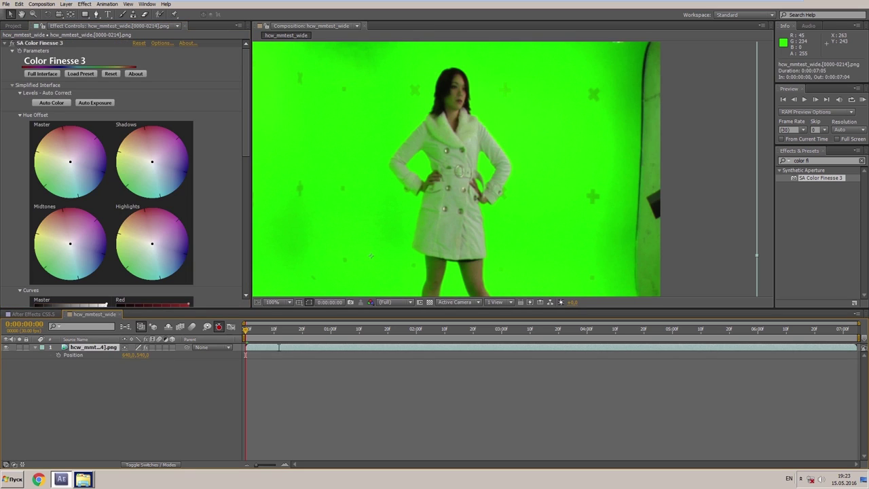
{"action": "left_click_drag", "start_coordinate": [371, 256], "coordinate": [332, 286]}
{"action": "left_click", "coordinate": [277, 330]}
{"action": "left_click", "coordinate": [303, 330]}
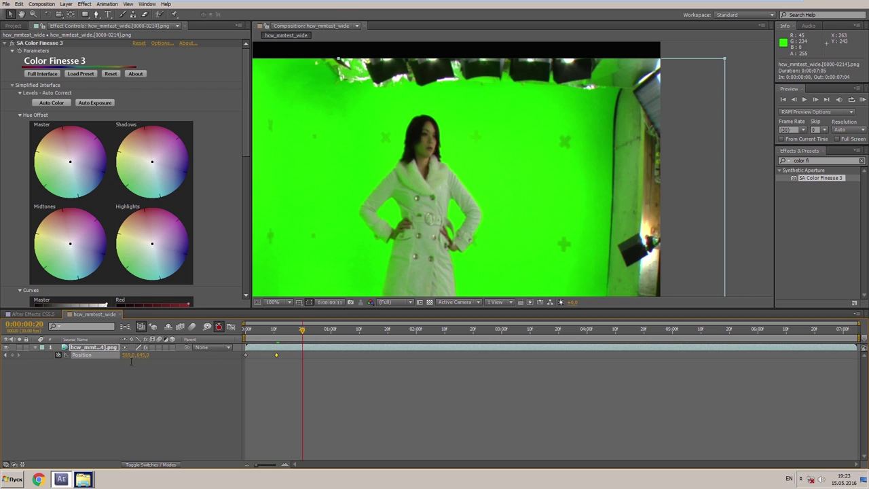
{"action": "left_click_drag", "start_coordinate": [131, 362], "coordinate": [189, 356]}
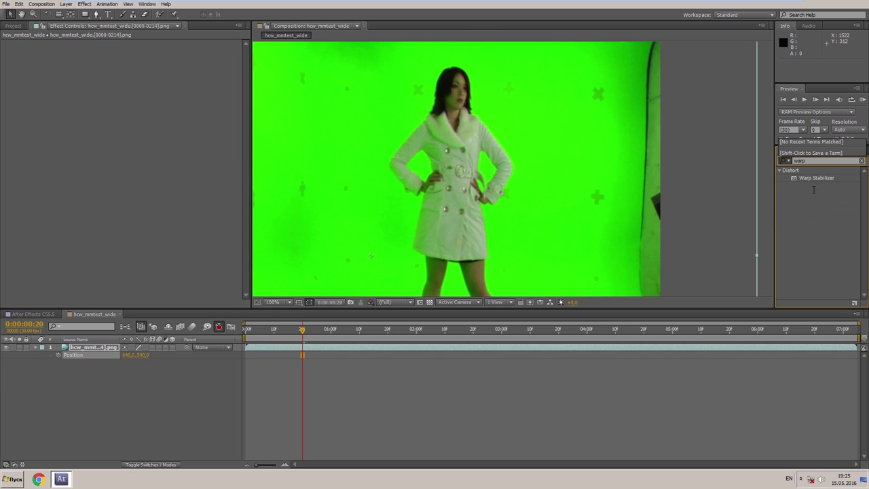
Apply Warp Stabilizer from the search results to the green-screen footage.
{"action": "left_click", "coordinate": [816, 178]}
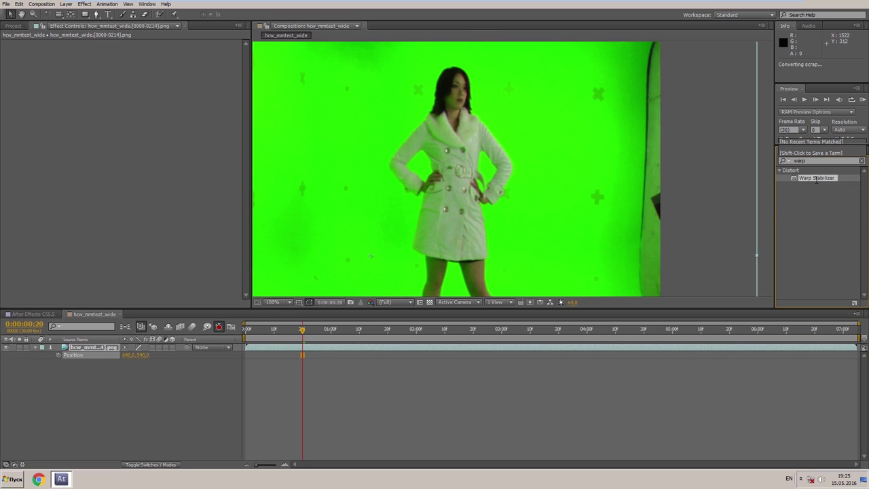
{"action": "left_click_drag", "start_coordinate": [817, 178], "coordinate": [555, 171]}
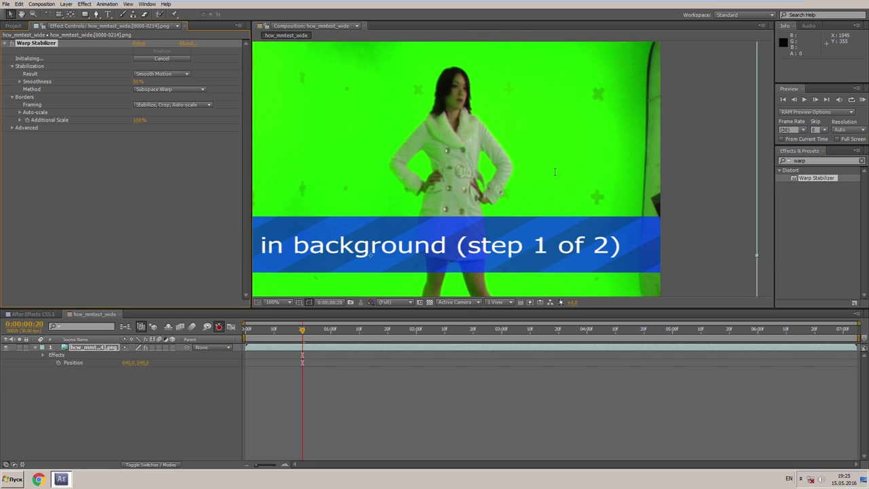
{"action": "scroll", "coordinate": [555, 172], "scroll_direction": "down", "scroll_amount": 2}
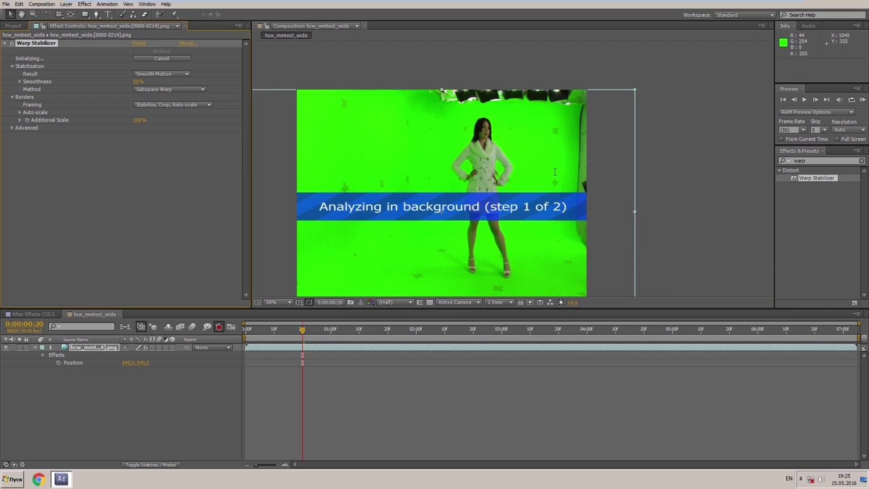
{"action": "key", "text": "alt+/"}
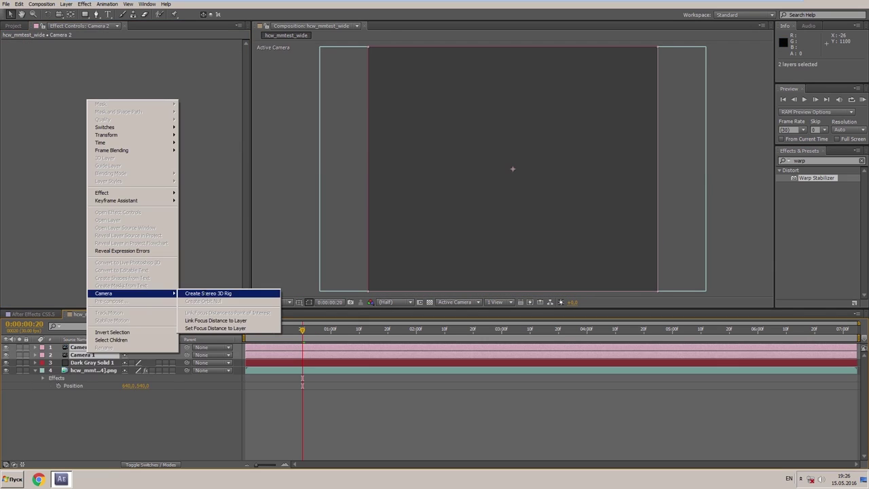
Build a stereo 3D camera rig and give Light 1 a Smooth falloff.
{"action": "left_click", "coordinate": [205, 293]}
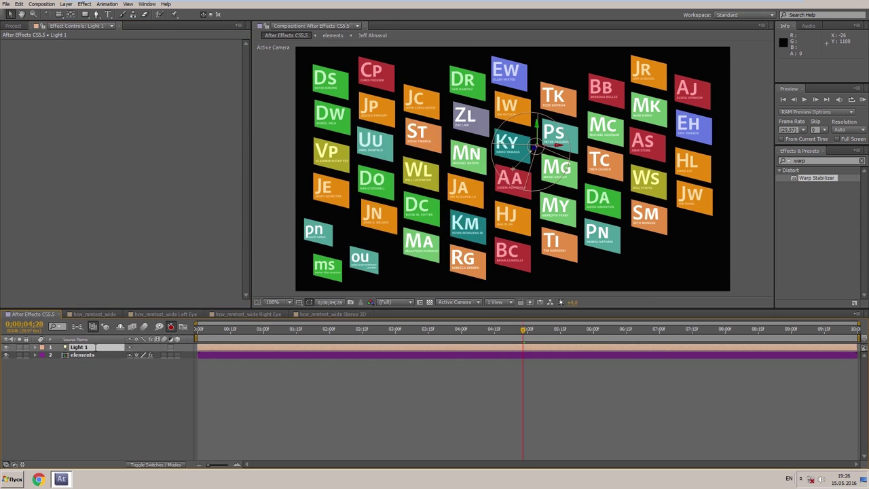
{"action": "key", "text": "ctrl+alt+shift+l"}
{"action": "left_click", "coordinate": [440, 229]}
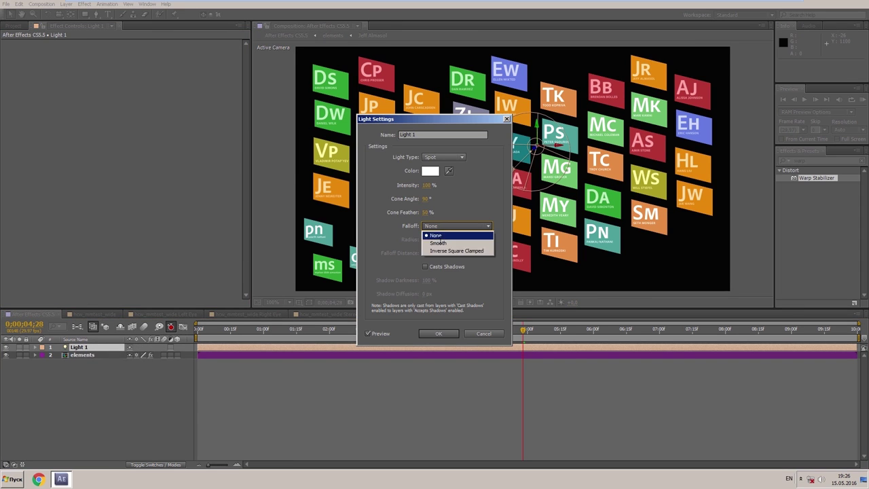
{"action": "left_click", "coordinate": [442, 242]}
{"action": "left_click", "coordinate": [439, 333]}
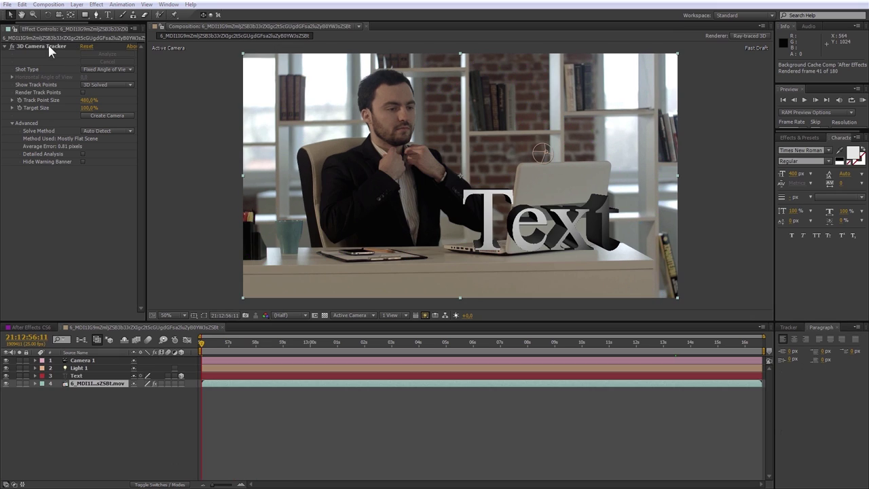
Show the 3D Camera Tracker's track points, switch to mask drawing, and filter imports to Automatic Duck files.
{"action": "left_click", "coordinate": [45, 45]}
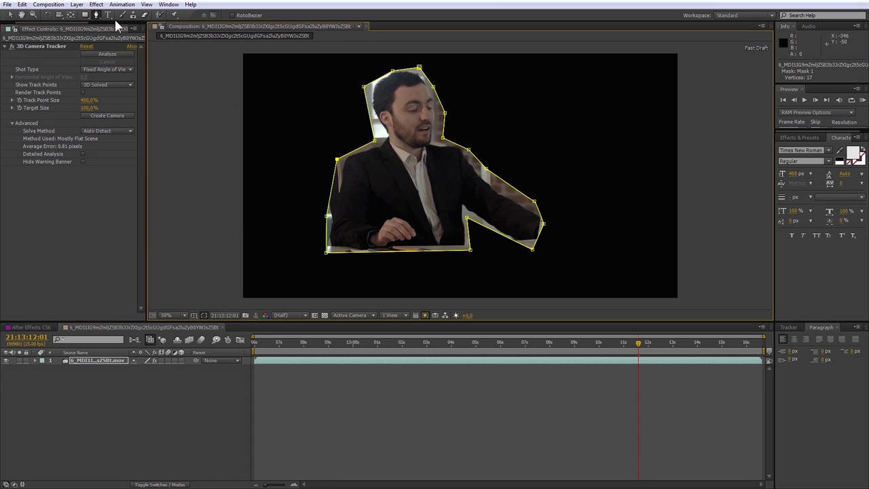
{"action": "left_click_drag", "start_coordinate": [114, 17], "coordinate": [115, 48]}
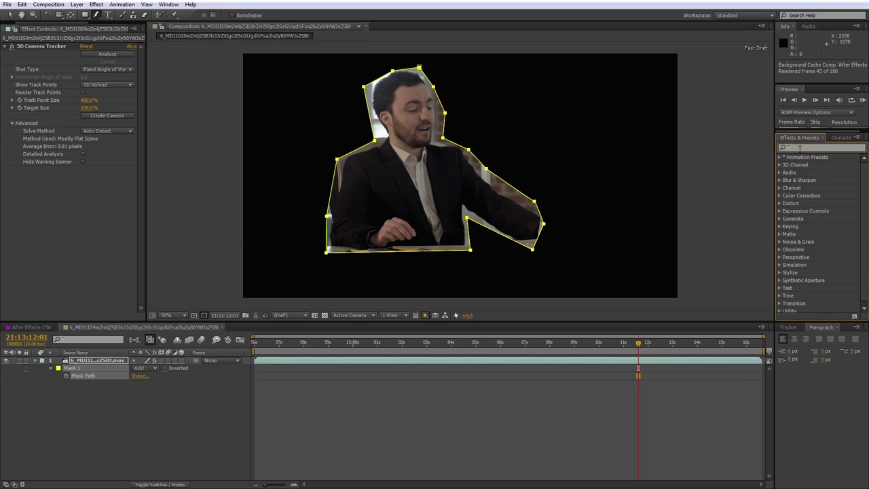
{"action": "scroll", "coordinate": [819, 157], "scroll_direction": "up", "scroll_amount": 3}
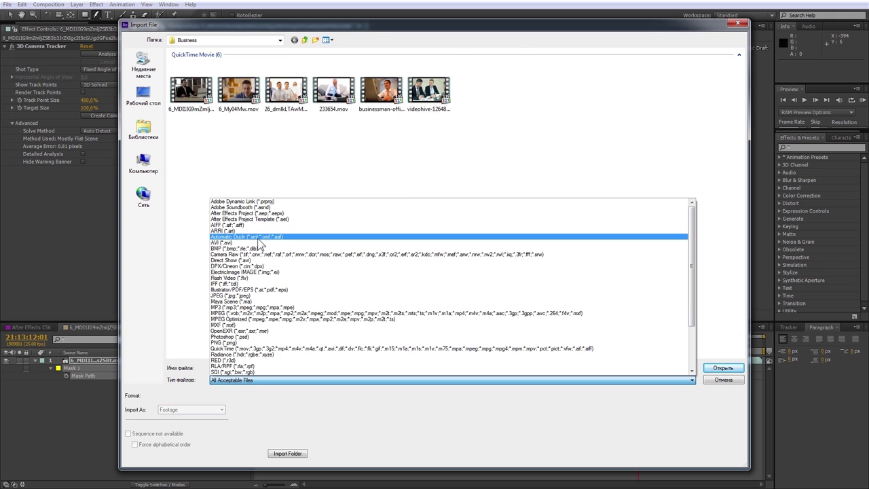
{"action": "left_click", "coordinate": [260, 237]}
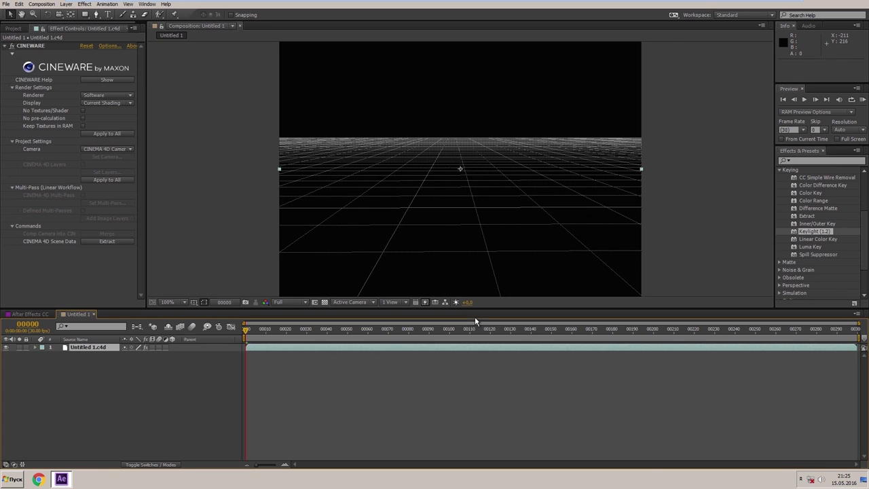
Set the CINEWARE renderer to Standard (Final) and render the Cinema 4D scene.
{"action": "left_click", "coordinate": [103, 95]}
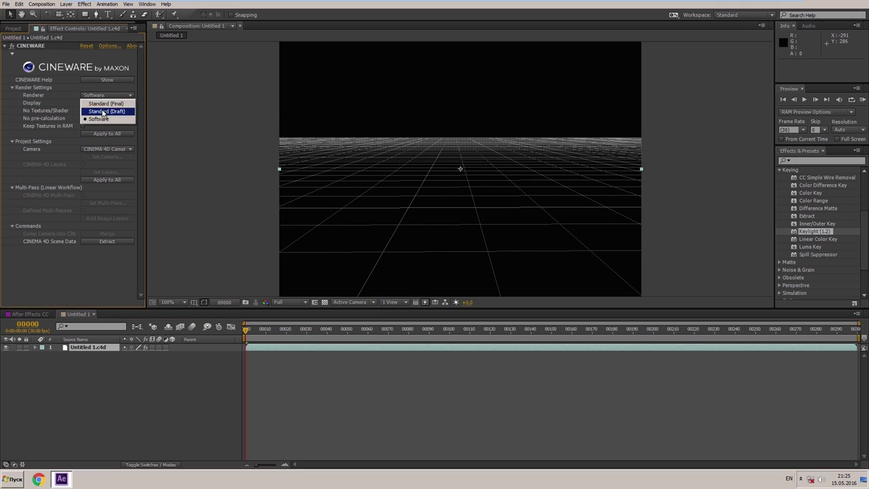
{"action": "left_click", "coordinate": [102, 111]}
{"action": "left_click", "coordinate": [556, 332]}
Jump to frames 00213 and 00273, nudge a credits name, and filter the project by 'fi'.
{"action": "left_click", "coordinate": [679, 338]}
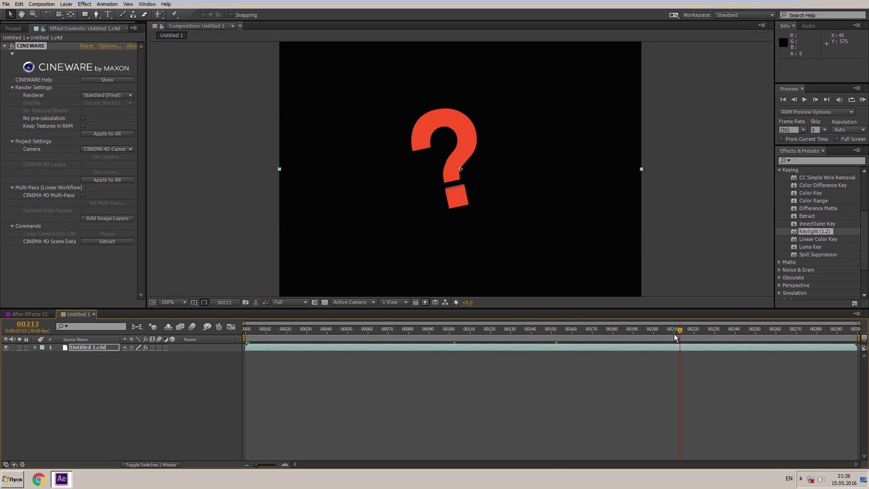
{"action": "left_click", "coordinate": [803, 334]}
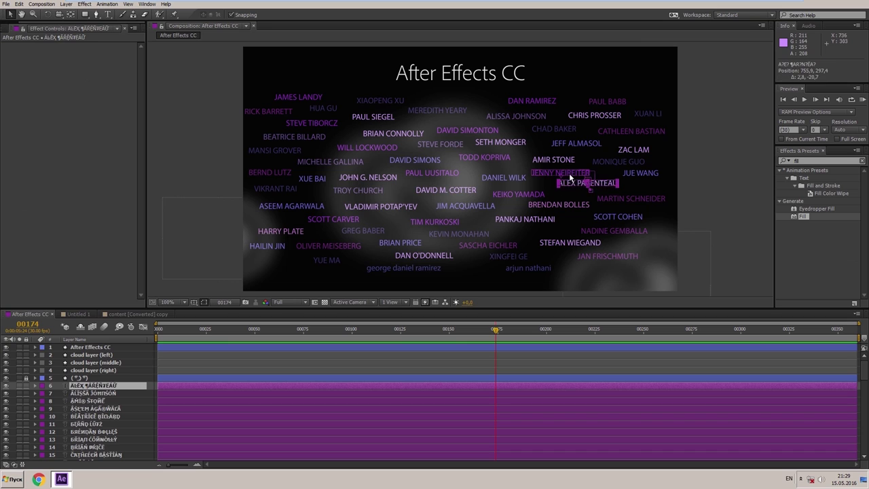
{"action": "left_click_drag", "start_coordinate": [548, 184], "coordinate": [538, 188]}
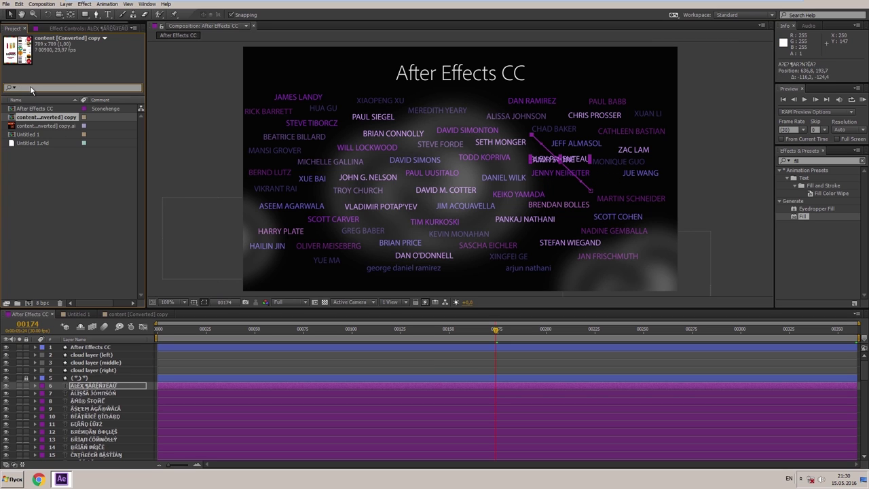
{"action": "left_click", "coordinate": [31, 88]}
{"action": "type", "text": "fi"}
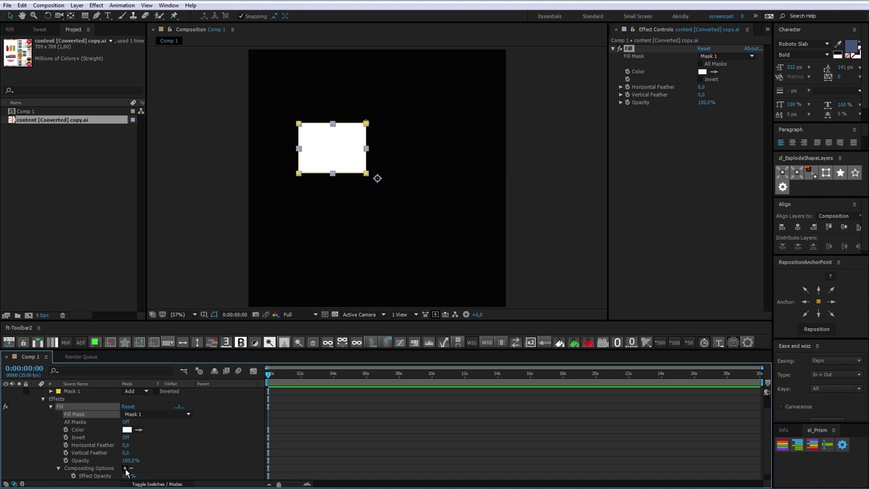
Add Mask Reference 1 to Fill's compositing options, then deselect the layer to view the artwork.
{"action": "left_click", "coordinate": [125, 468]}
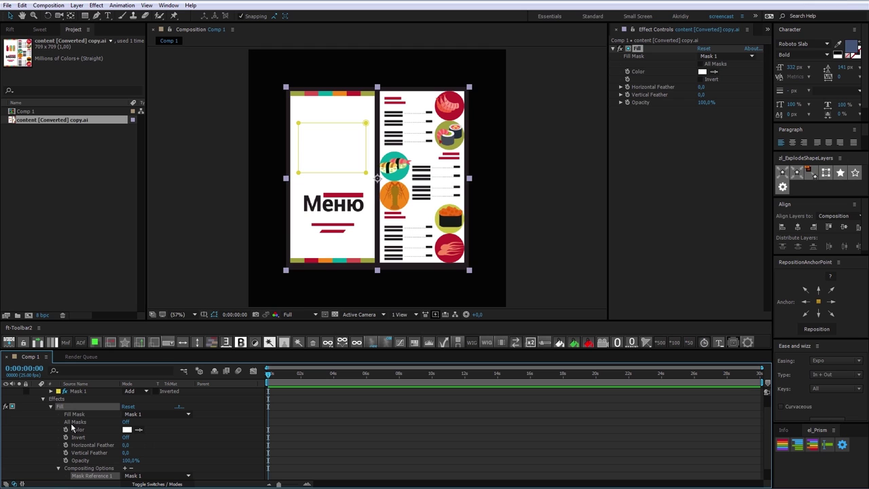
{"action": "left_click", "coordinate": [10, 419]}
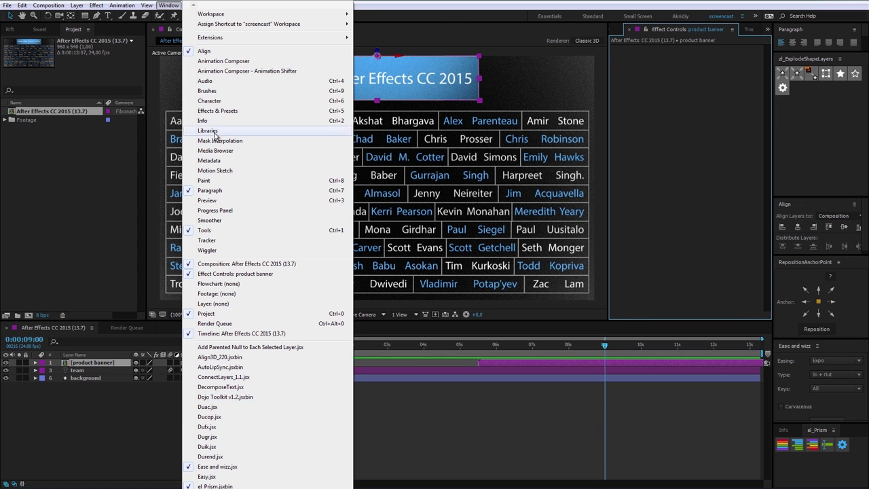
Bring up the Libraries panel.
{"action": "left_click", "coordinate": [213, 129]}
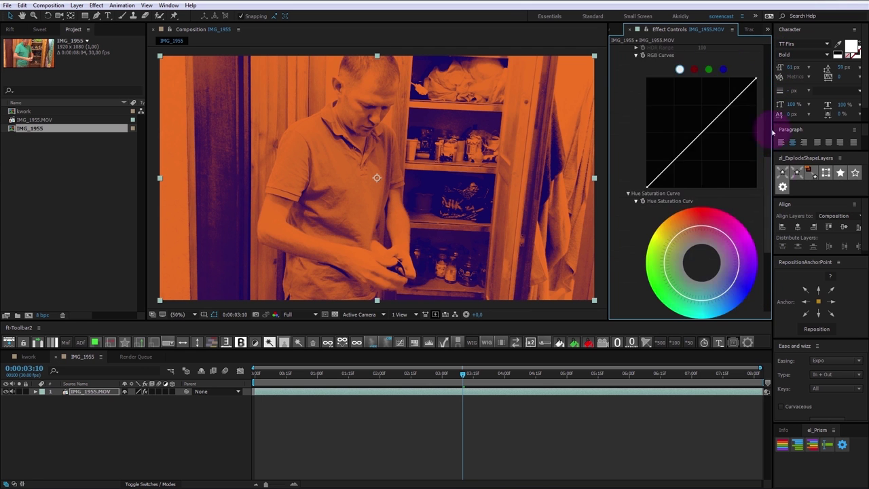
Collapse Lumetri Color in Effect Controls and scrub the playhead through the footage's opening seconds.
{"action": "scroll", "coordinate": [615, 62], "scroll_direction": "up", "scroll_amount": 5}
{"action": "left_click", "coordinate": [615, 49]}
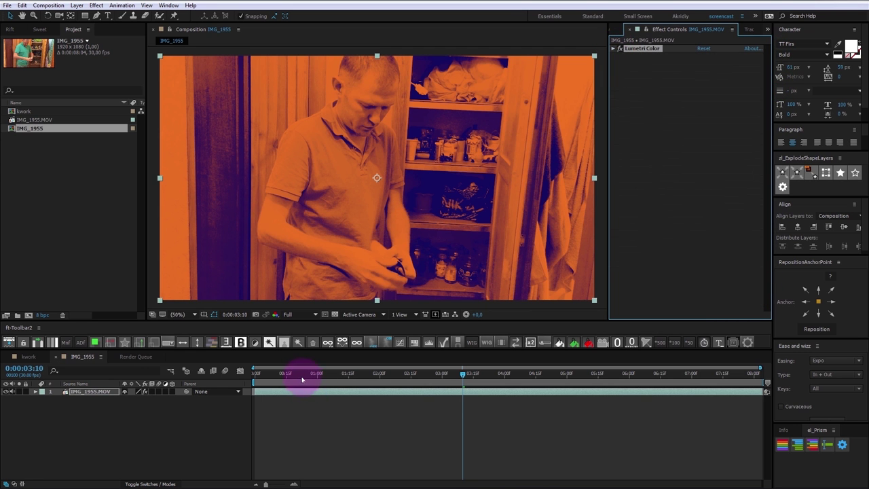
{"action": "left_click_drag", "start_coordinate": [303, 379], "coordinate": [737, 395]}
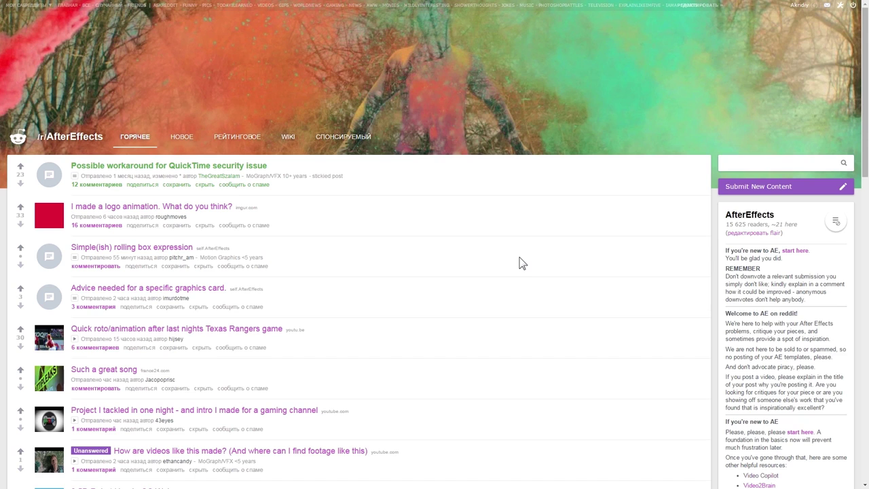
Scroll the feed and select the whole plan paragraph of the 2016 After Effects team post.
{"action": "scroll", "coordinate": [520, 263], "scroll_direction": "down", "scroll_amount": 2}
{"action": "scroll", "coordinate": [520, 264], "scroll_direction": "down", "scroll_amount": 2}
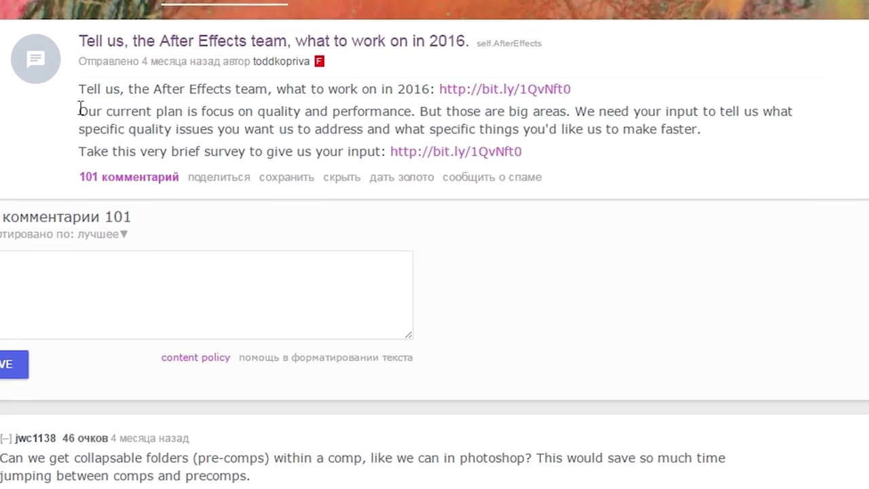
{"action": "left_click_drag", "start_coordinate": [71, 148], "coordinate": [193, 148]}
{"action": "left_click_drag", "start_coordinate": [351, 104], "coordinate": [808, 121]}
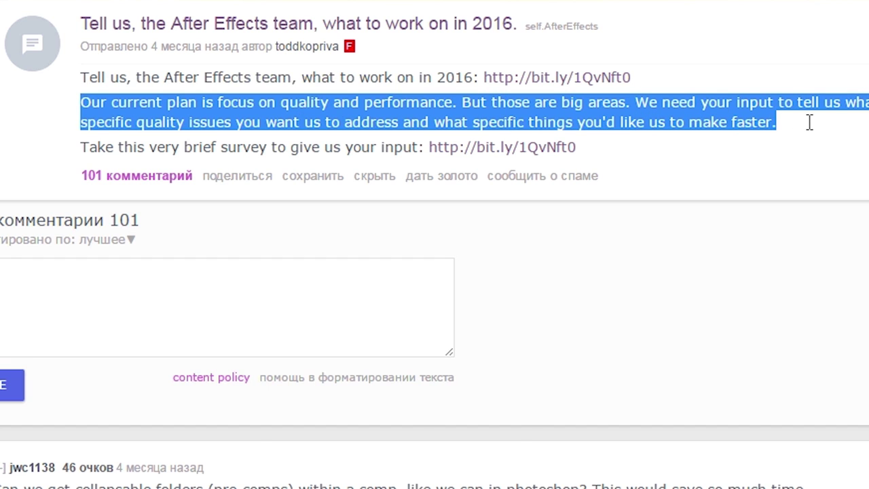